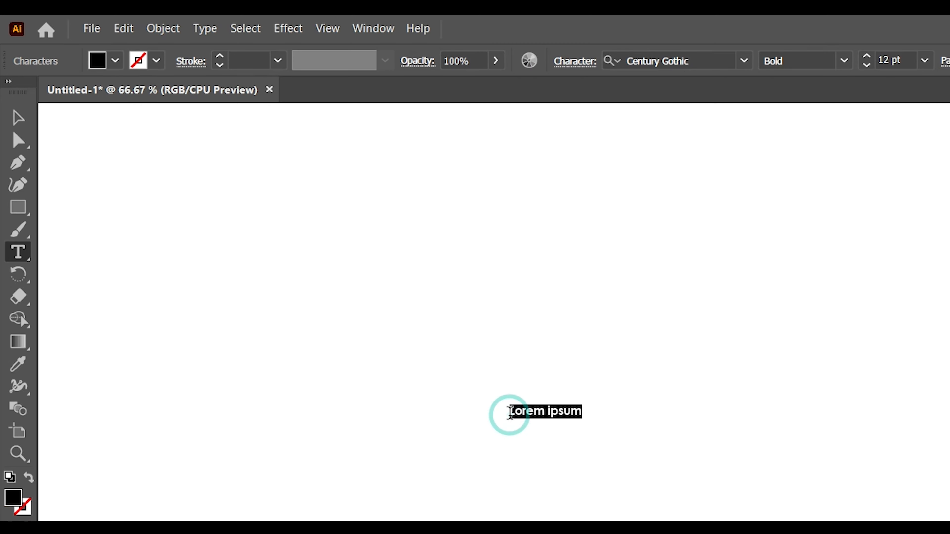
Replace the placeholder text with a letter C and enlarge it to about 580 pt near the middle of the canvas
{"action": "key", "text": "BackSpace"}
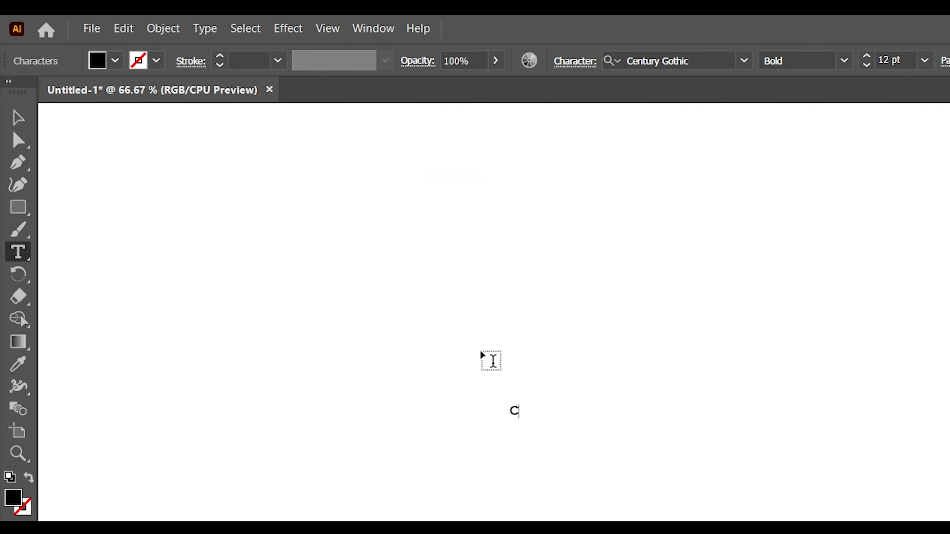
{"action": "left_click", "coordinate": [18, 117]}
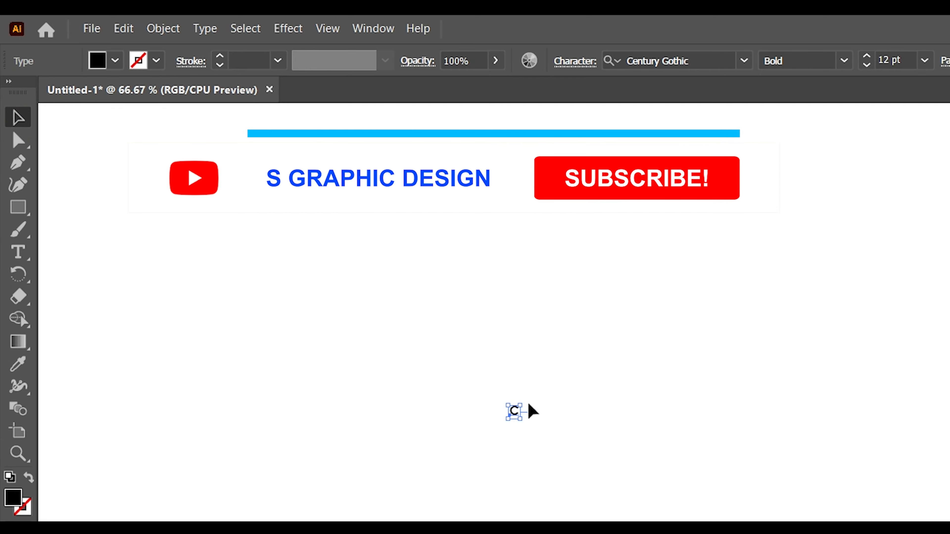
{"action": "left_click_drag", "start_coordinate": [601, 332], "coordinate": [804, 137]}
{"action": "left_click_drag", "start_coordinate": [560, 509], "coordinate": [636, 533]}
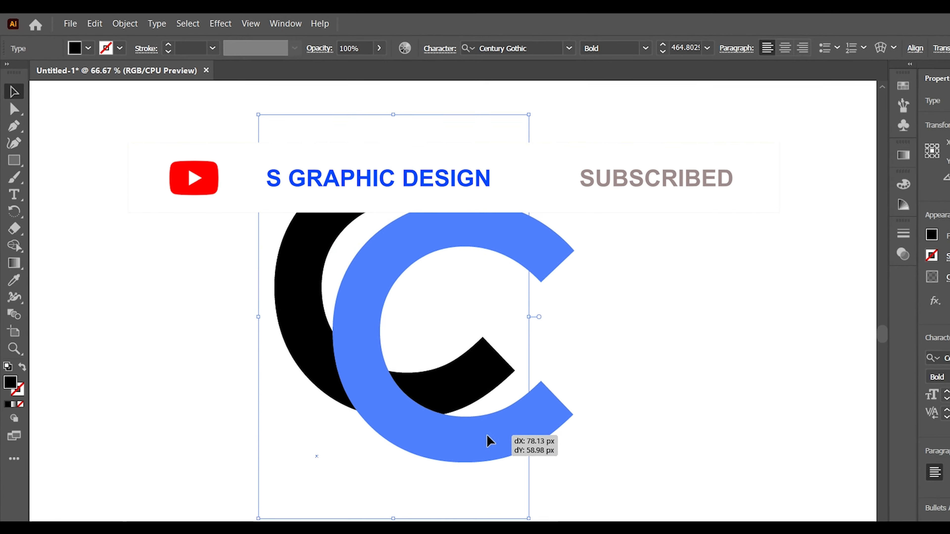
{"action": "left_click_drag", "start_coordinate": [487, 441], "coordinate": [488, 441]}
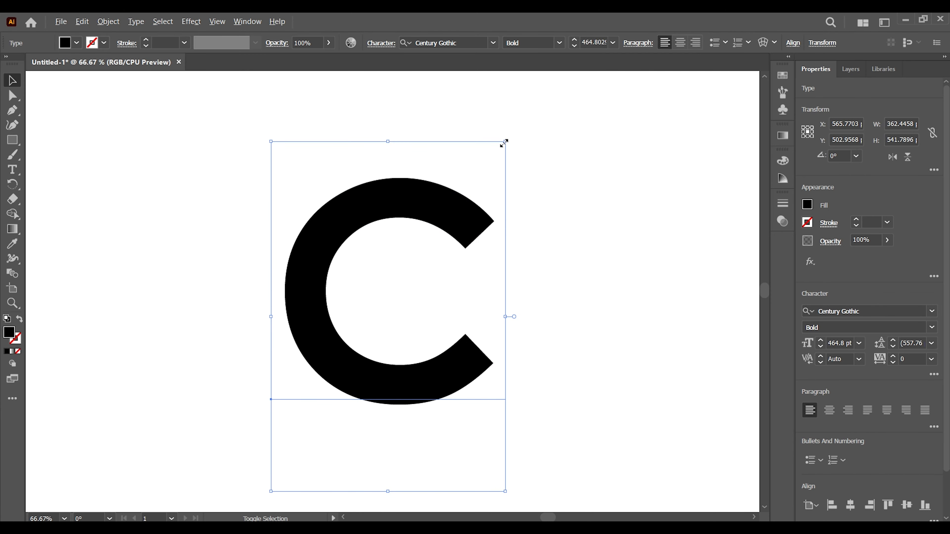
{"action": "left_click_drag", "start_coordinate": [505, 142], "coordinate": [602, 98]}
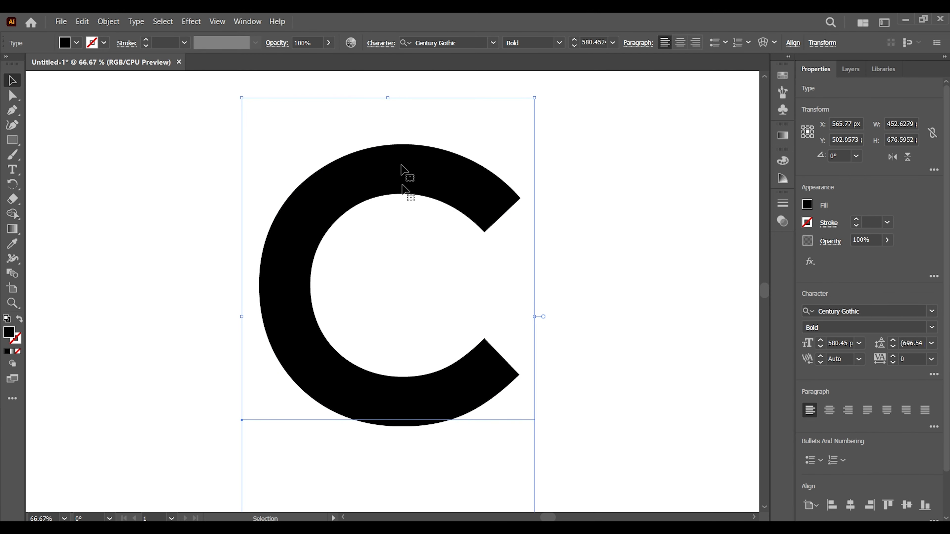
{"action": "left_click_drag", "start_coordinate": [402, 169], "coordinate": [401, 181]}
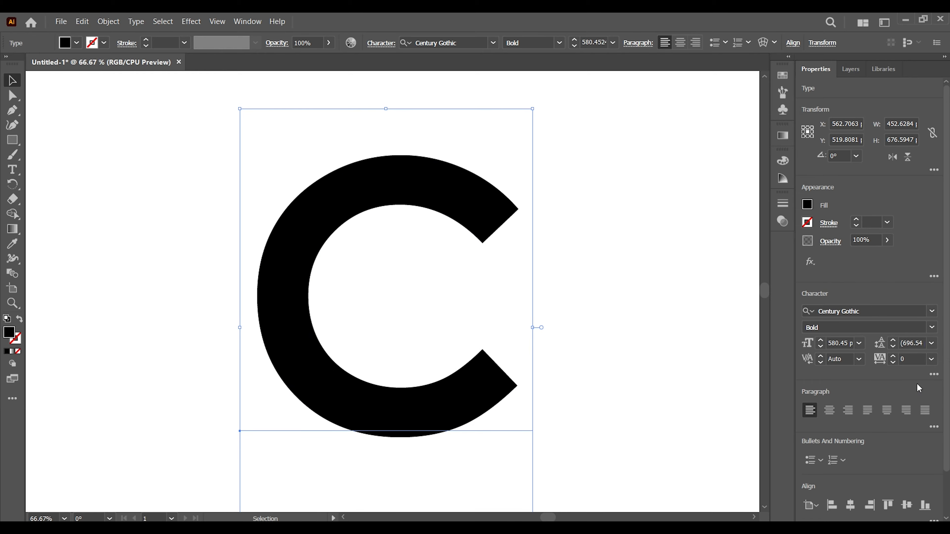
Convert the letter C to outlines and swap its fill and stroke, leaving an unfilled shape with a 1 pt black stroke
{"action": "scroll", "coordinate": [898, 412], "scroll_direction": "down", "scroll_amount": 2}
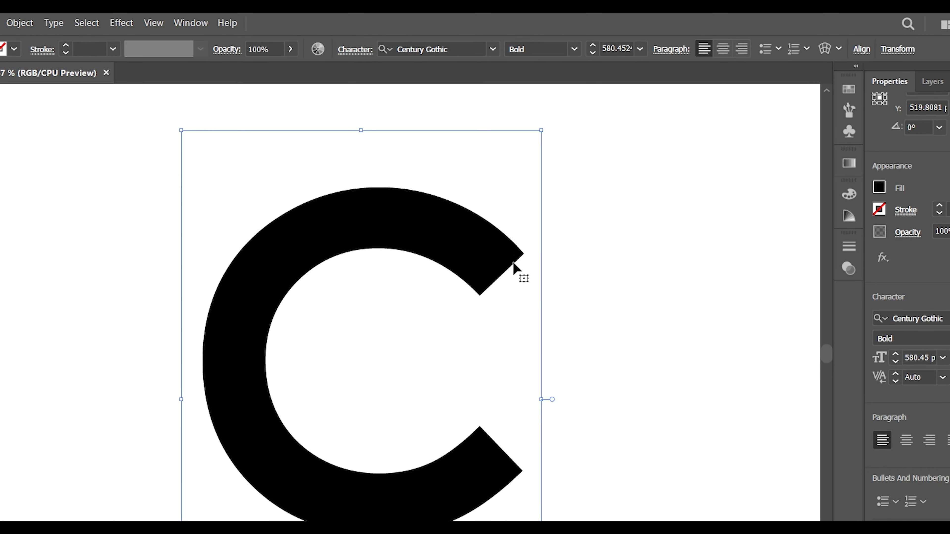
{"action": "left_click", "coordinate": [851, 513]}
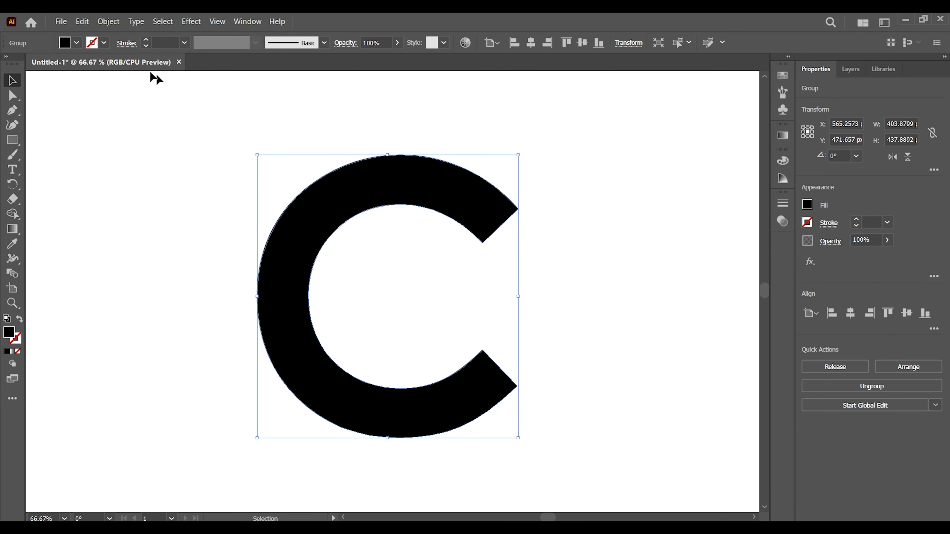
{"action": "left_click", "coordinate": [20, 319]}
Round the inner corner at both open ends of the C, the lower one by about 72 px, and deselect the shape
{"action": "left_click", "coordinate": [14, 96]}
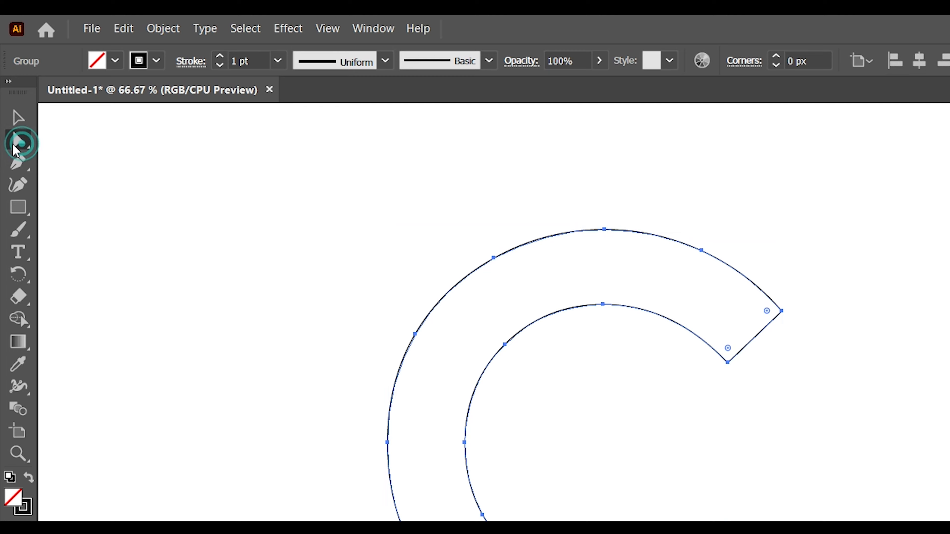
{"action": "left_click", "coordinate": [43, 97]}
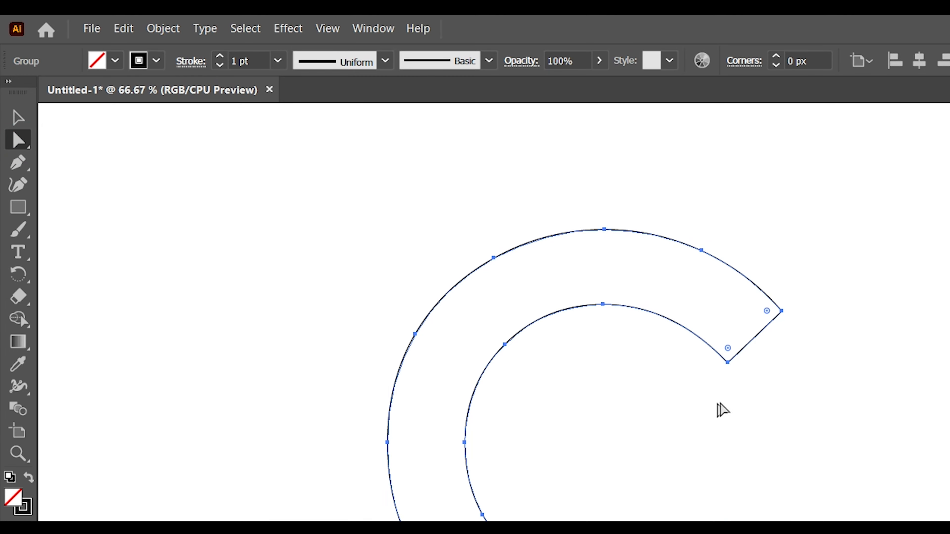
{"action": "left_click_drag", "start_coordinate": [733, 391], "coordinate": [715, 280]}
{"action": "left_click", "coordinate": [482, 350]}
{"action": "left_click_drag", "start_coordinate": [481, 361], "coordinate": [462, 415]}
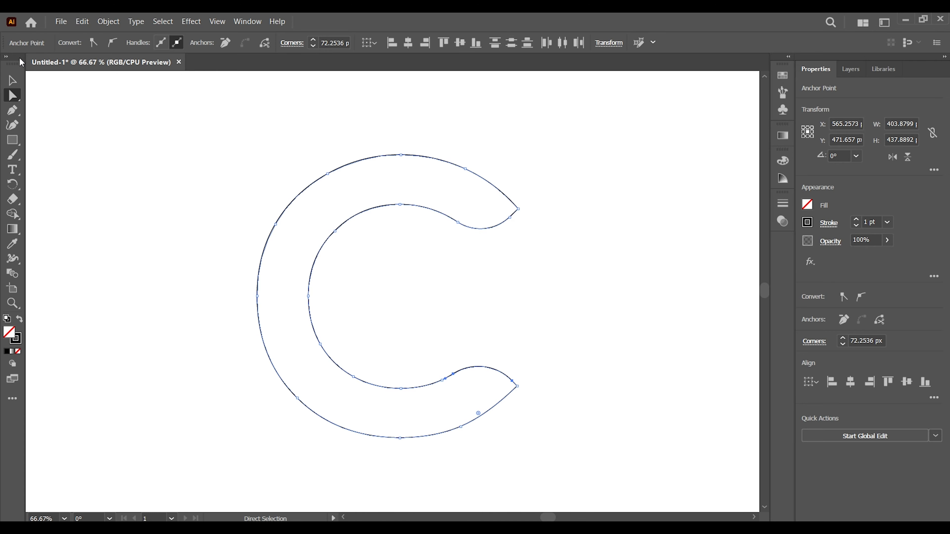
{"action": "left_click", "coordinate": [12, 80]}
{"action": "left_click", "coordinate": [108, 154]}
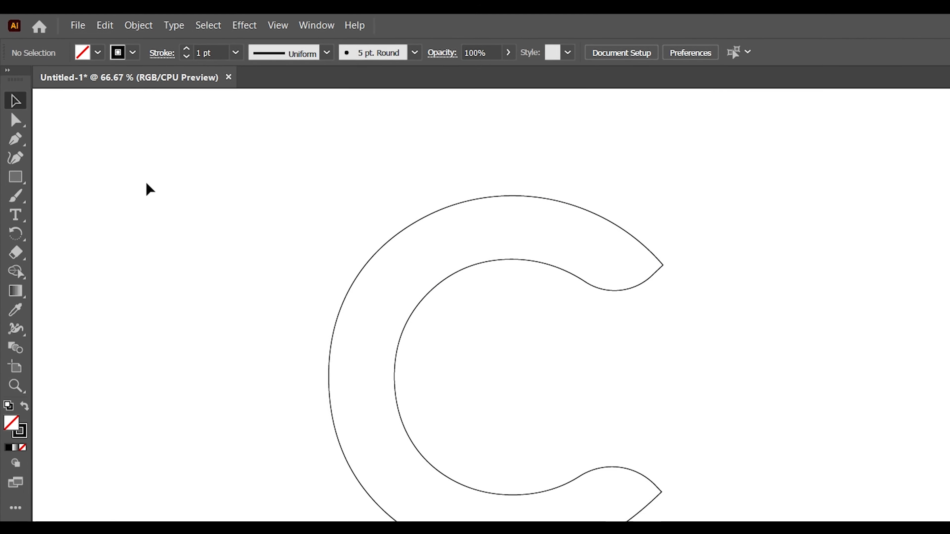
Draw a curved Pen path across the C's left side, from its outer edge down to the lower inner edge
{"action": "left_click", "coordinate": [15, 138]}
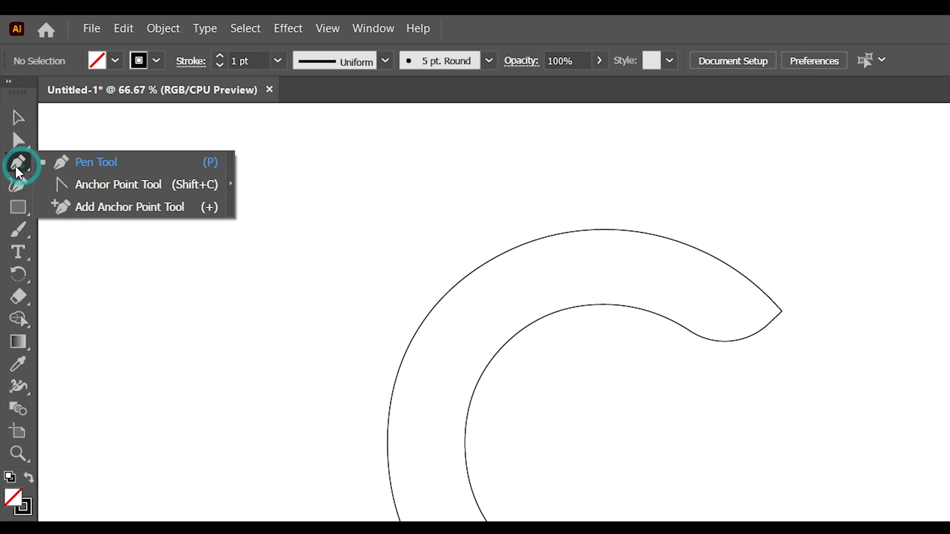
{"action": "left_click", "coordinate": [63, 168]}
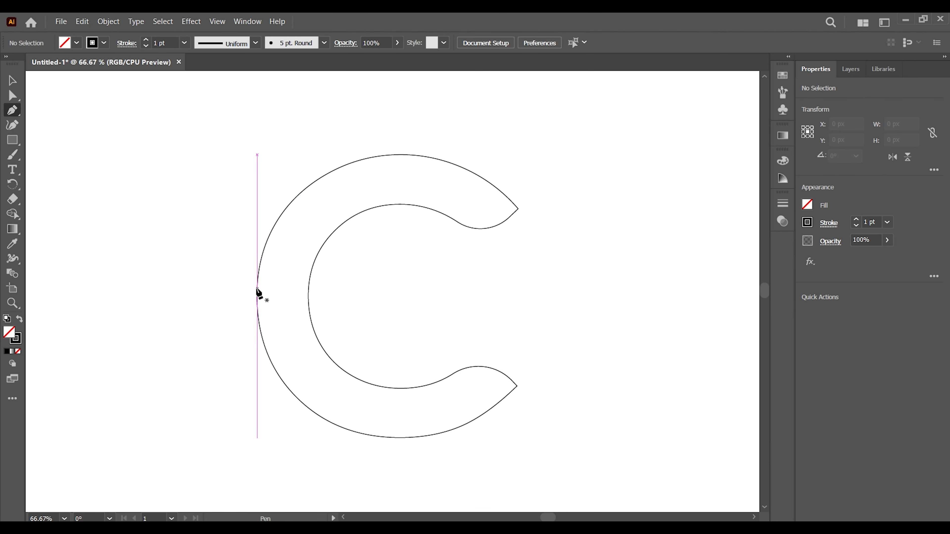
{"action": "left_click", "coordinate": [257, 289]}
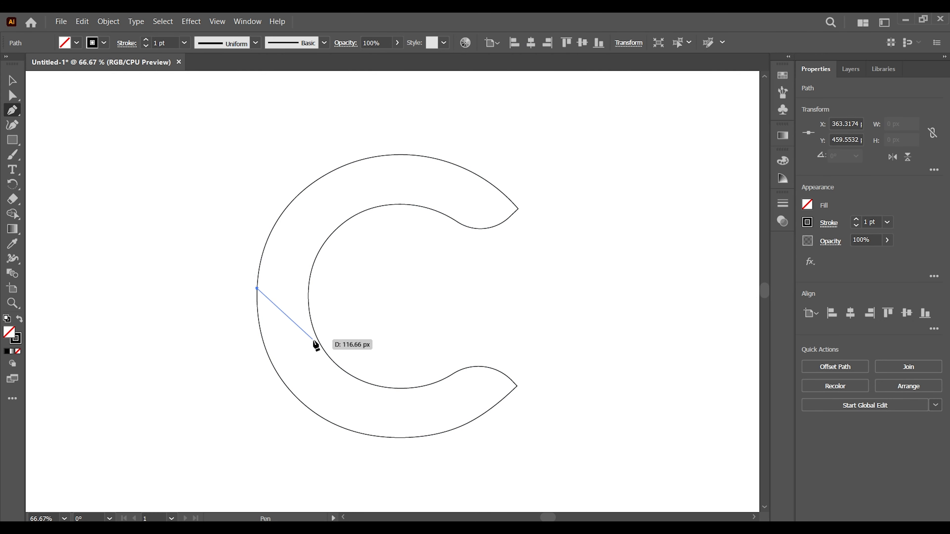
{"action": "left_click_drag", "start_coordinate": [319, 344], "coordinate": [358, 347]}
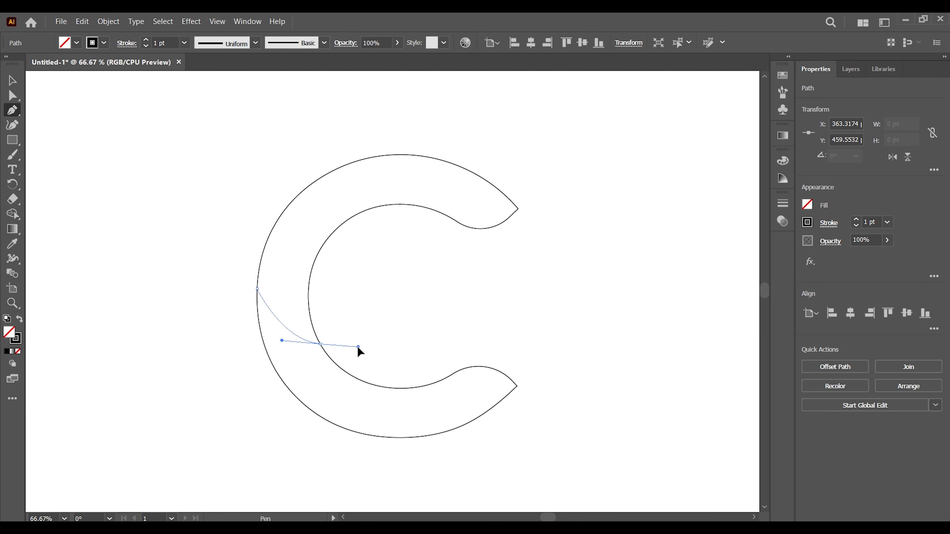
{"action": "left_click_drag", "start_coordinate": [358, 347], "coordinate": [358, 348]}
{"action": "key", "text": "Return"}
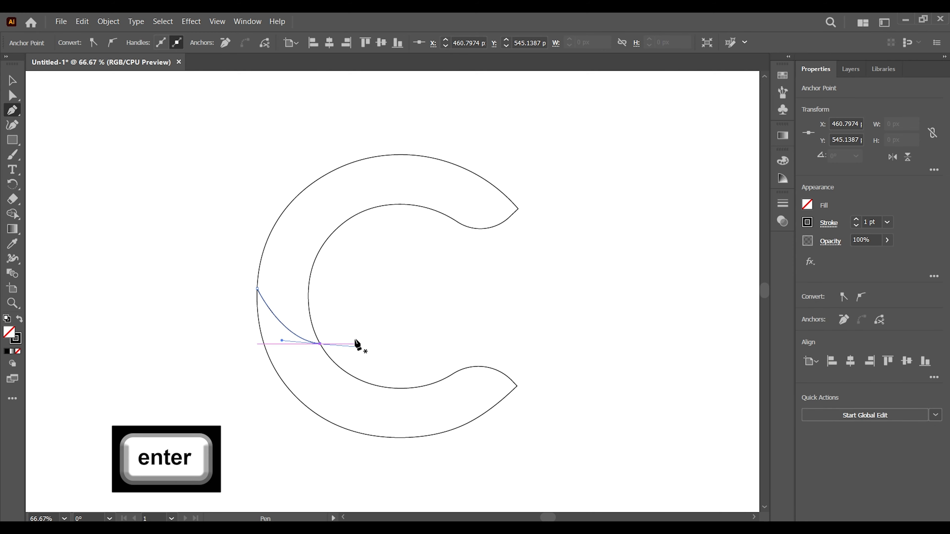
{"action": "left_click", "coordinate": [12, 80]}
{"action": "left_click", "coordinate": [161, 180]}
Draw a second curved Pen path from the C's left outer edge along the lower arm to the tip of its lower end
{"action": "left_click", "coordinate": [13, 110]}
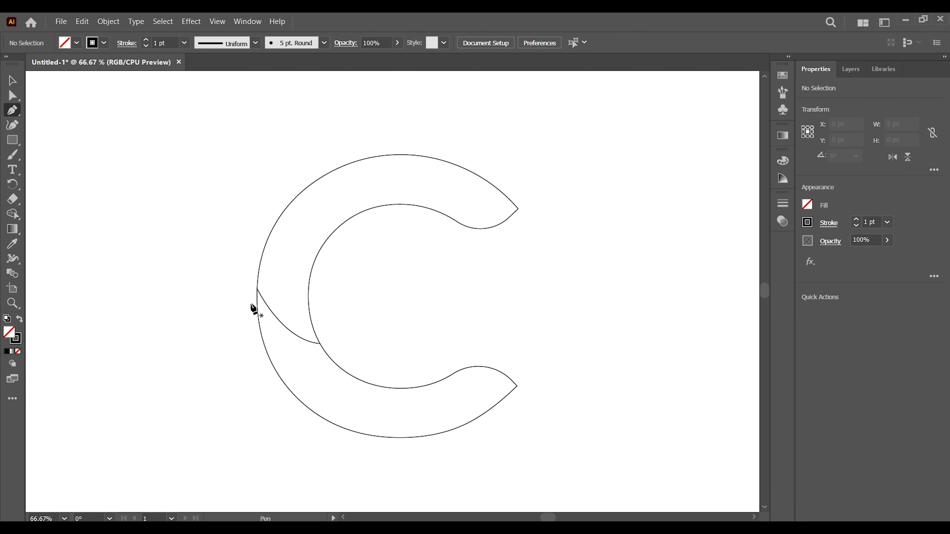
{"action": "left_click", "coordinate": [257, 291]}
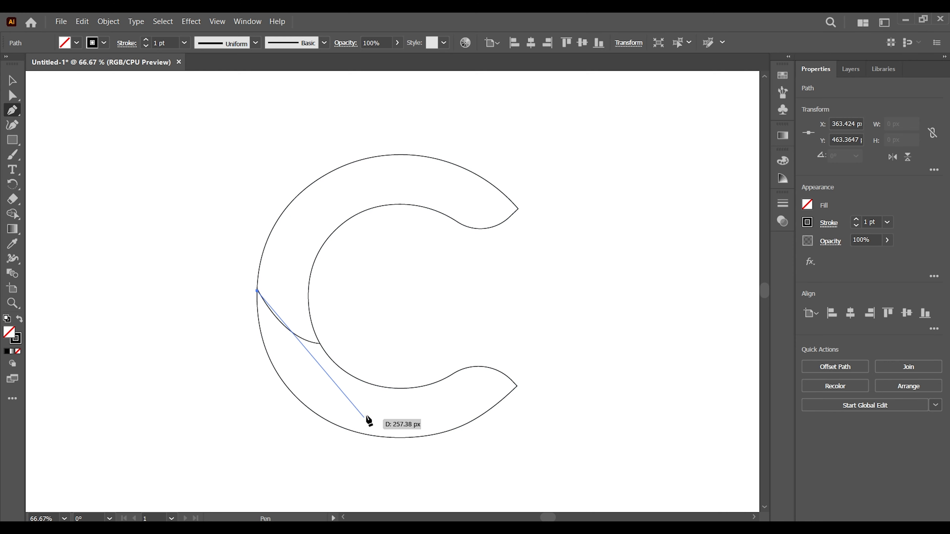
{"action": "left_click_drag", "start_coordinate": [371, 413], "coordinate": [455, 424]}
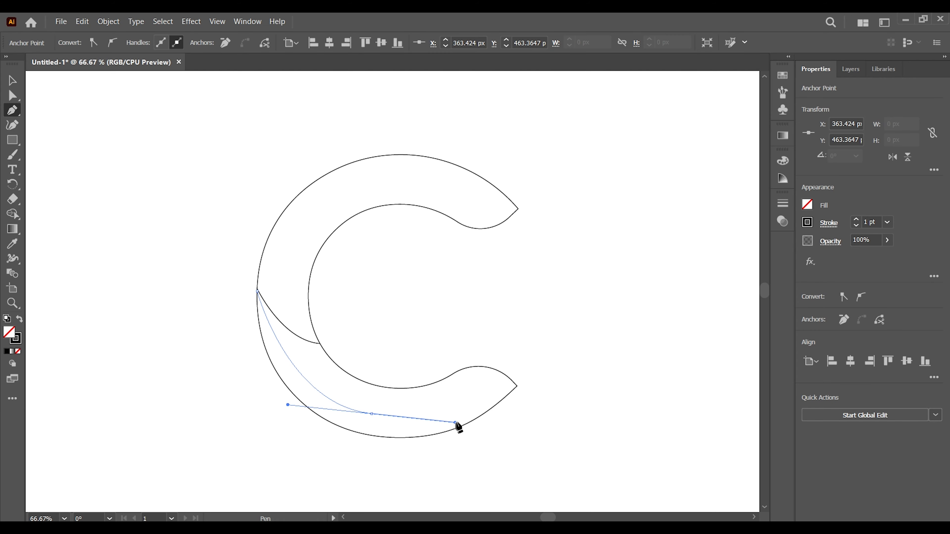
{"action": "key", "text": "Return"}
{"action": "left_click", "coordinate": [516, 386]}
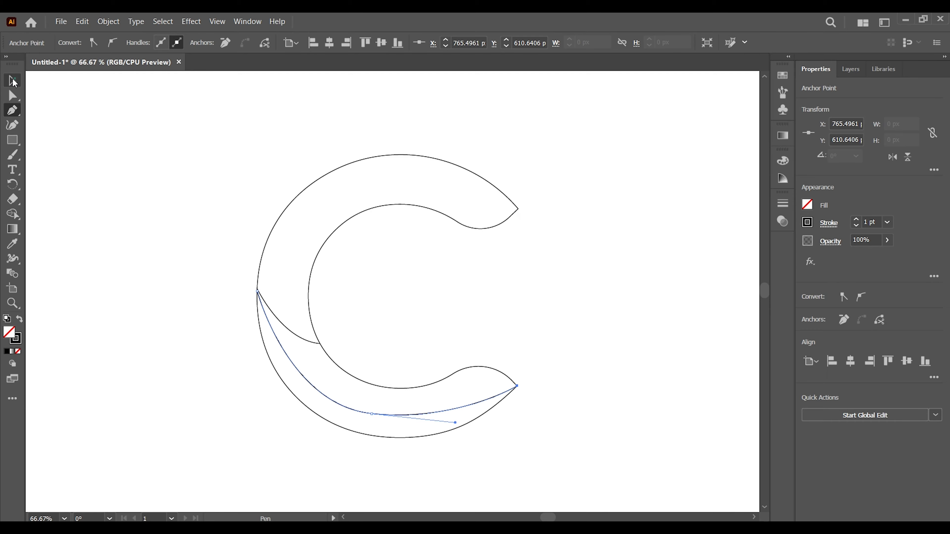
{"action": "left_click", "coordinate": [13, 82]}
{"action": "left_click", "coordinate": [131, 163]}
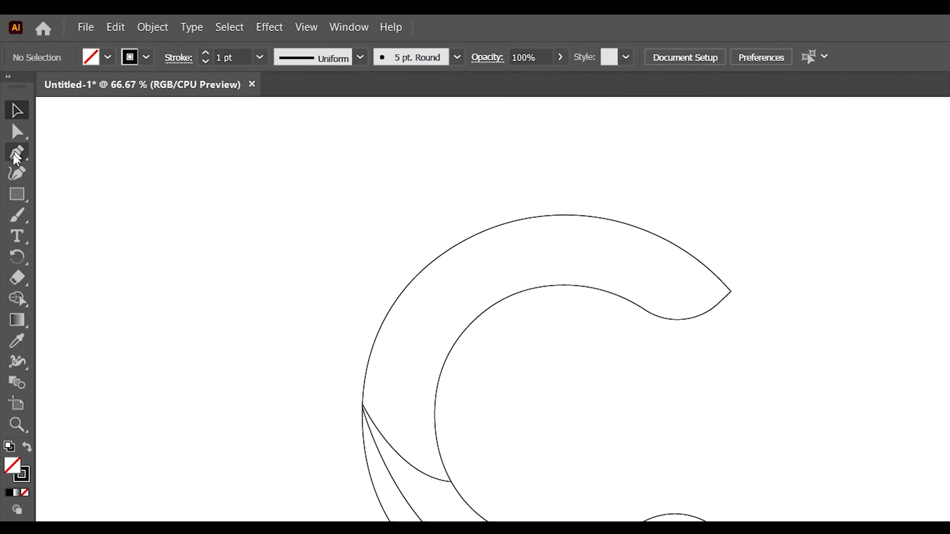
Draw a fin-shaped Pen path from the C's upper inner edge to a point above the letter and back to its top outer edge
{"action": "left_click", "coordinate": [17, 157]}
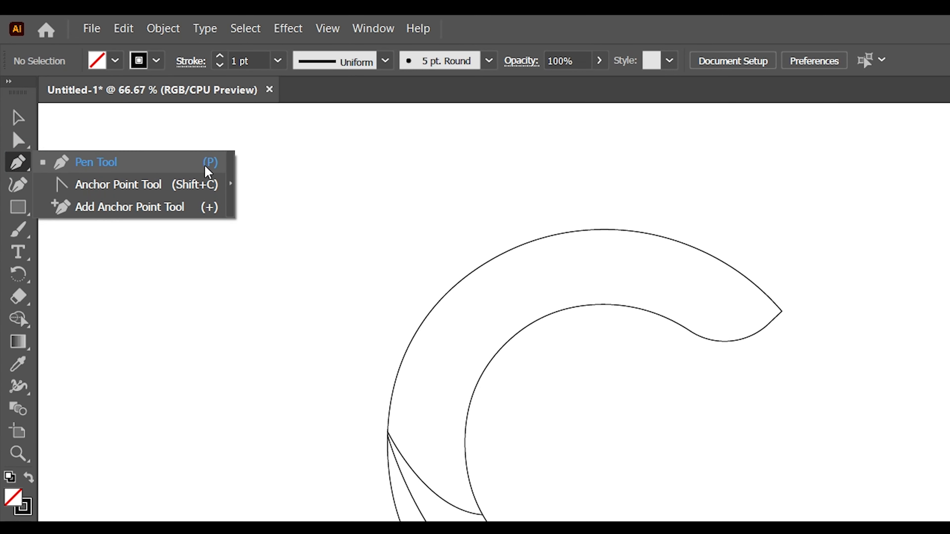
{"action": "left_click", "coordinate": [169, 167]}
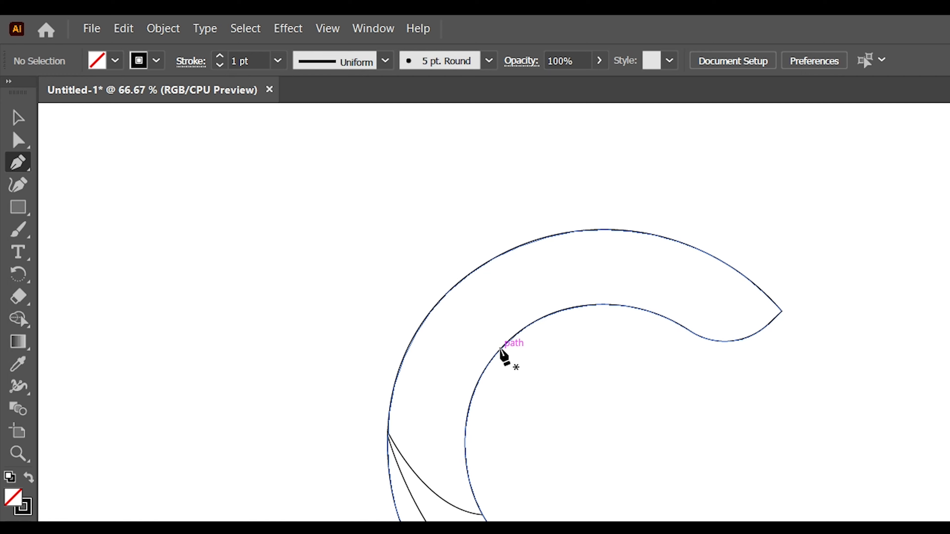
{"action": "left_click", "coordinate": [553, 312]}
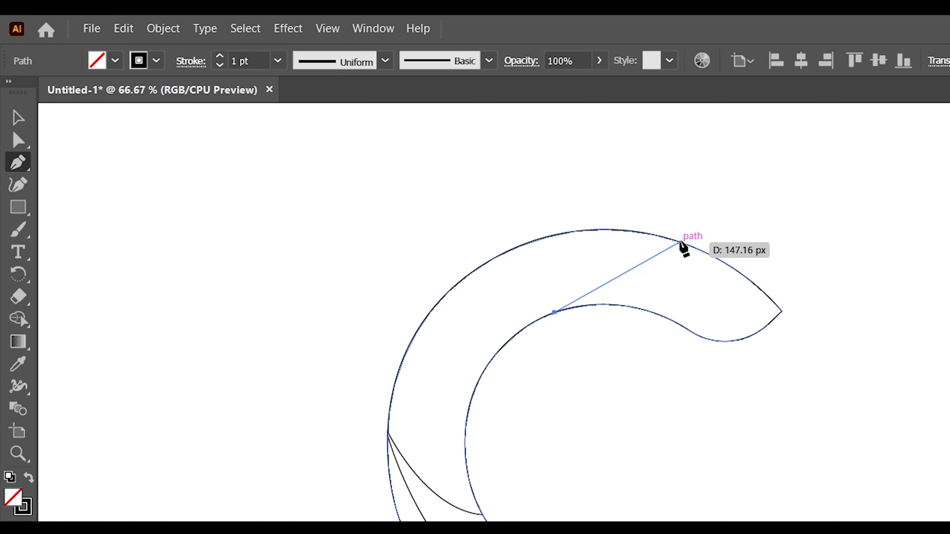
{"action": "left_click_drag", "start_coordinate": [656, 259], "coordinate": [743, 167]}
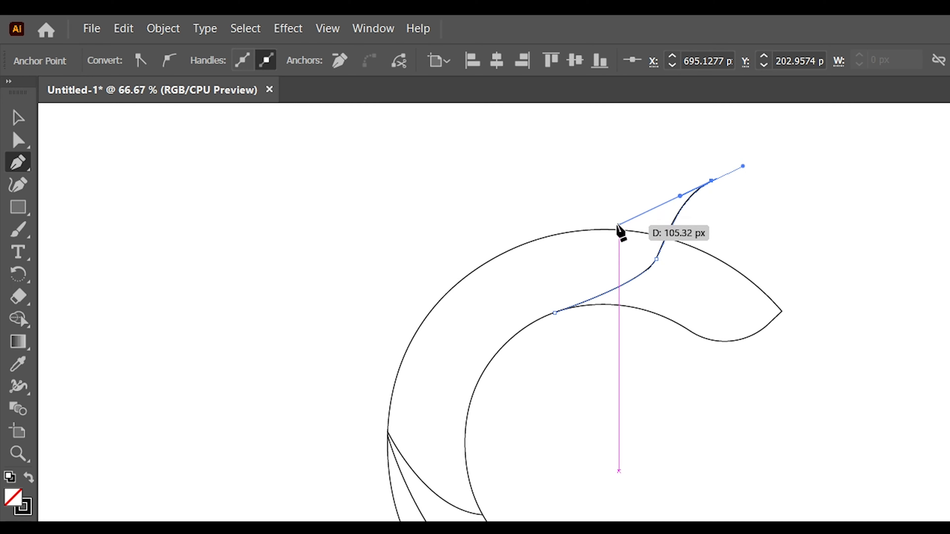
{"action": "left_click_drag", "start_coordinate": [612, 230], "coordinate": [583, 268]}
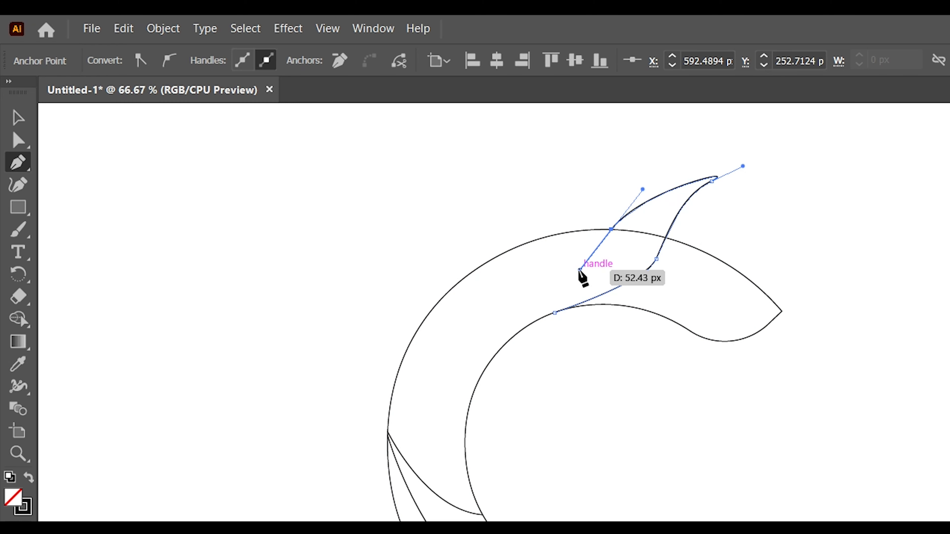
{"action": "key", "text": "Return"}
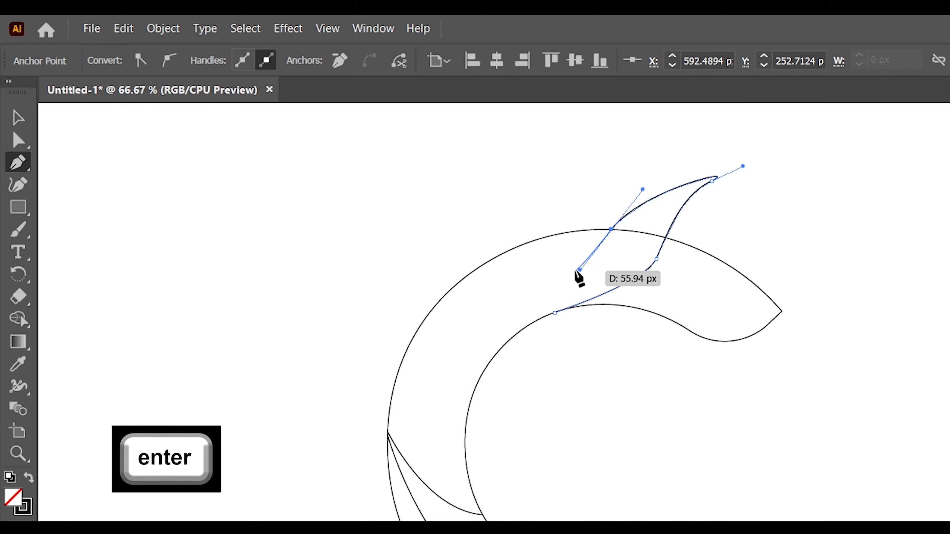
{"action": "left_click", "coordinate": [11, 123]}
{"action": "left_click", "coordinate": [195, 201]}
Draw a curved Pen path from the first curve's inner end, up through the C's left and upper body, to the fin's tip
{"action": "left_click", "coordinate": [27, 165]}
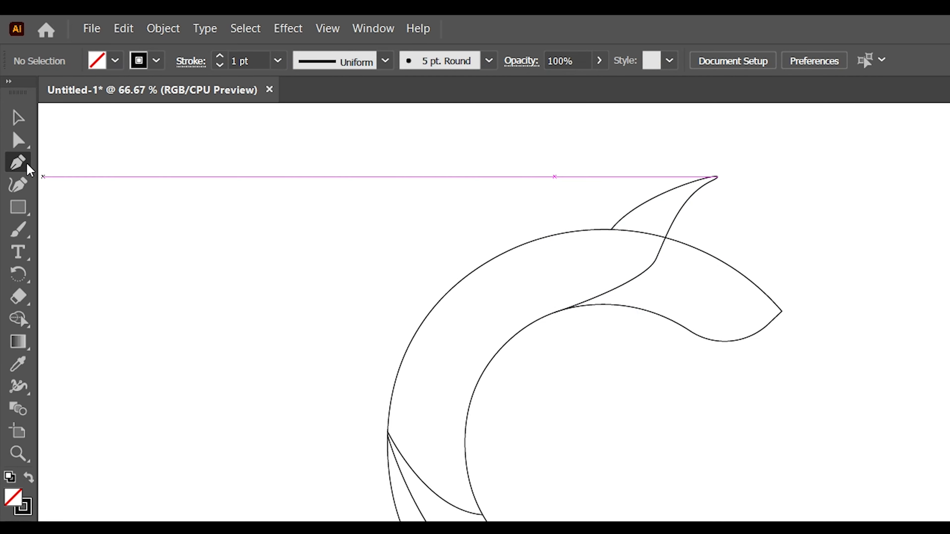
{"action": "left_click", "coordinate": [17, 161]}
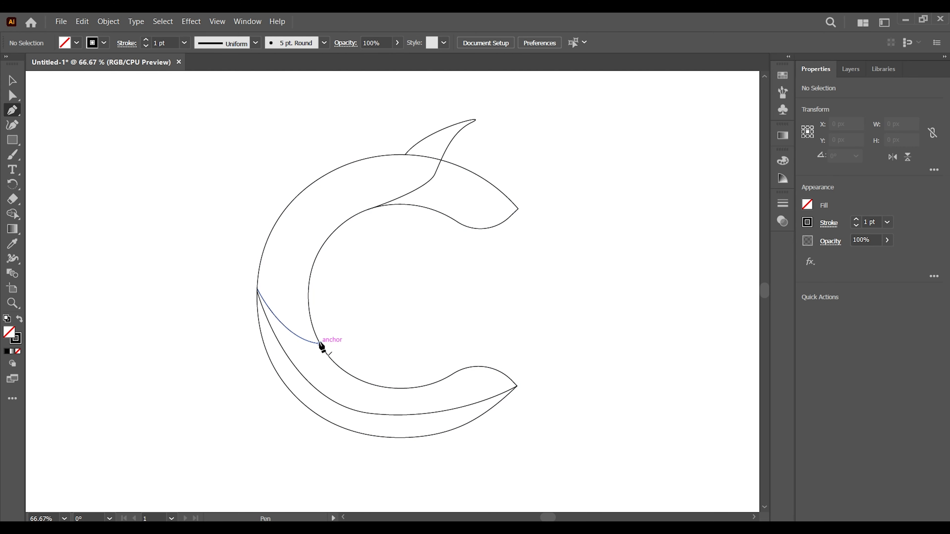
{"action": "left_click", "coordinate": [319, 343]}
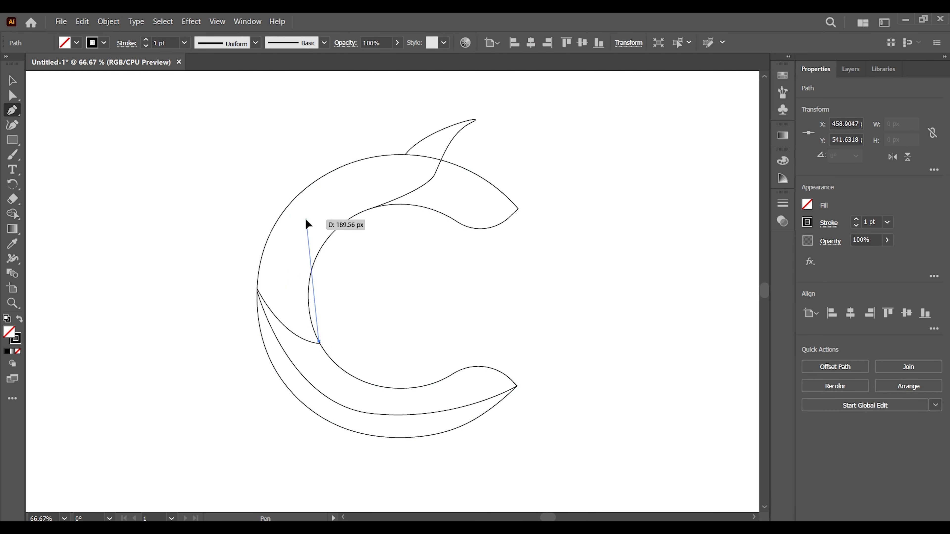
{"action": "left_click_drag", "start_coordinate": [306, 220], "coordinate": [365, 170]}
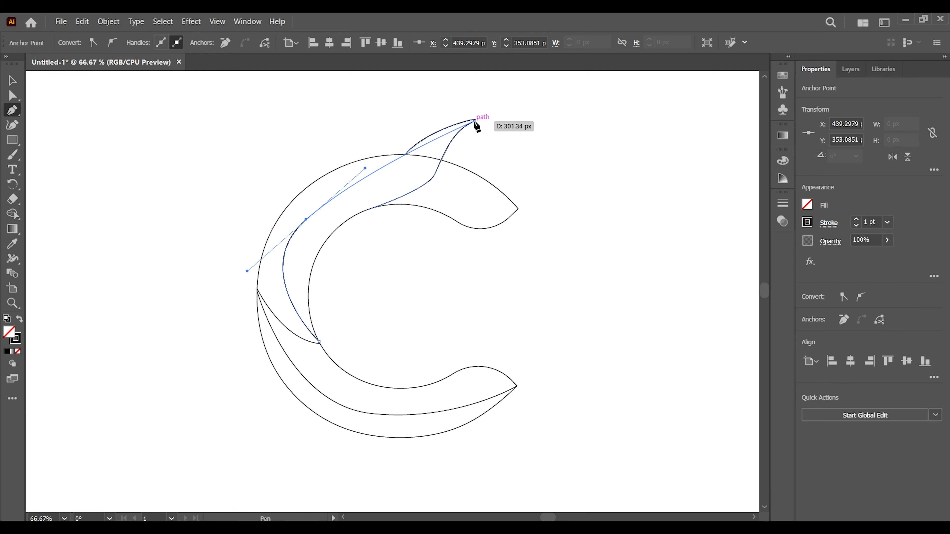
{"action": "left_click_drag", "start_coordinate": [474, 120], "coordinate": [501, 92]}
{"action": "key", "text": "ctrl+z"}
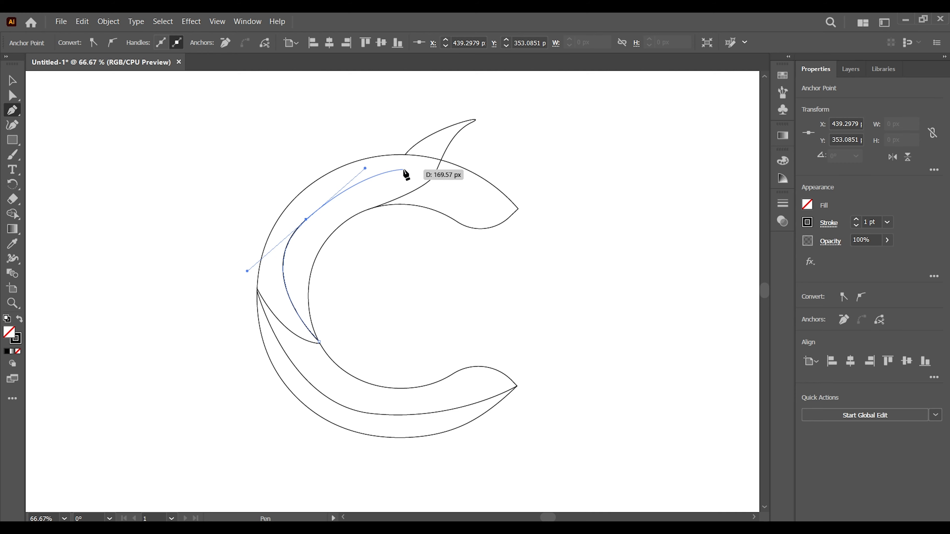
{"action": "left_click_drag", "start_coordinate": [404, 169], "coordinate": [413, 164]}
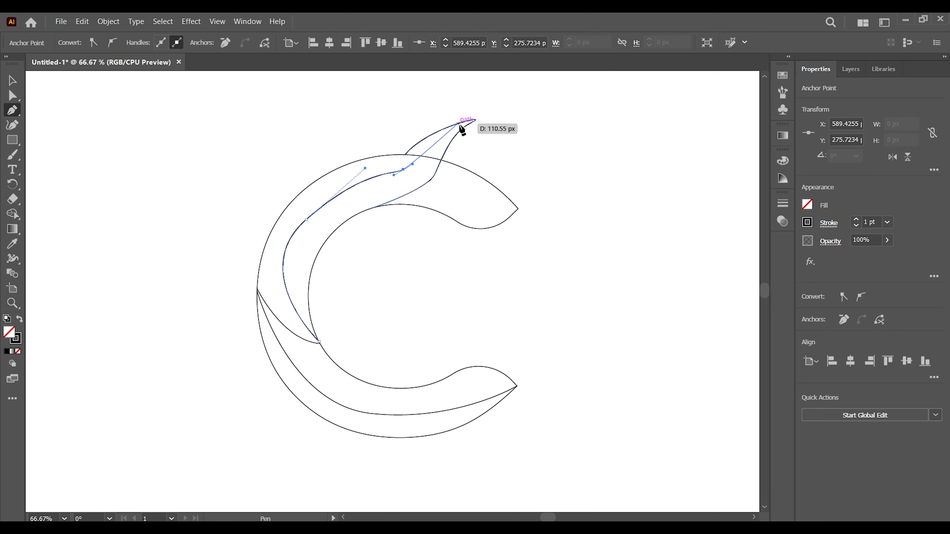
{"action": "left_click_drag", "start_coordinate": [474, 120], "coordinate": [489, 121]}
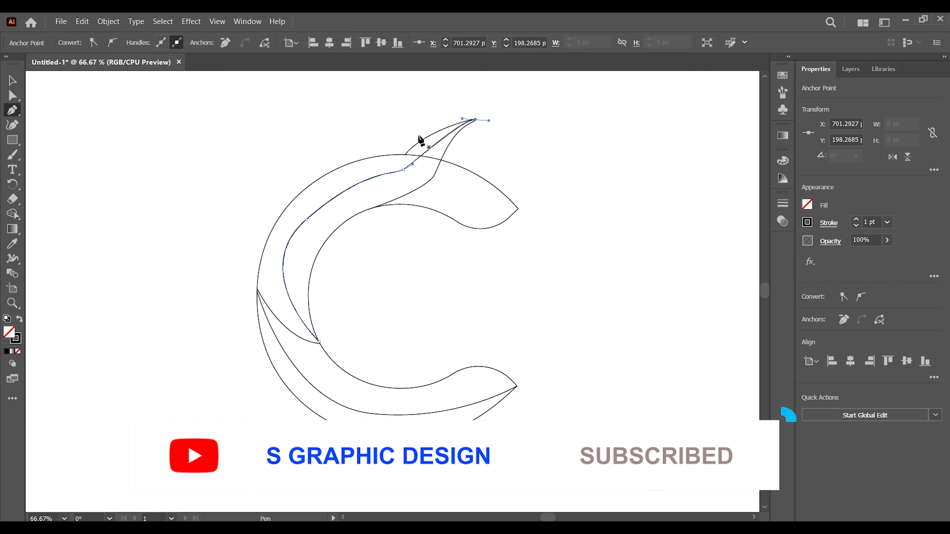
Reshape the long inner body curve by adjusting its direction handle at the bend below the fin
{"action": "left_click", "coordinate": [15, 96]}
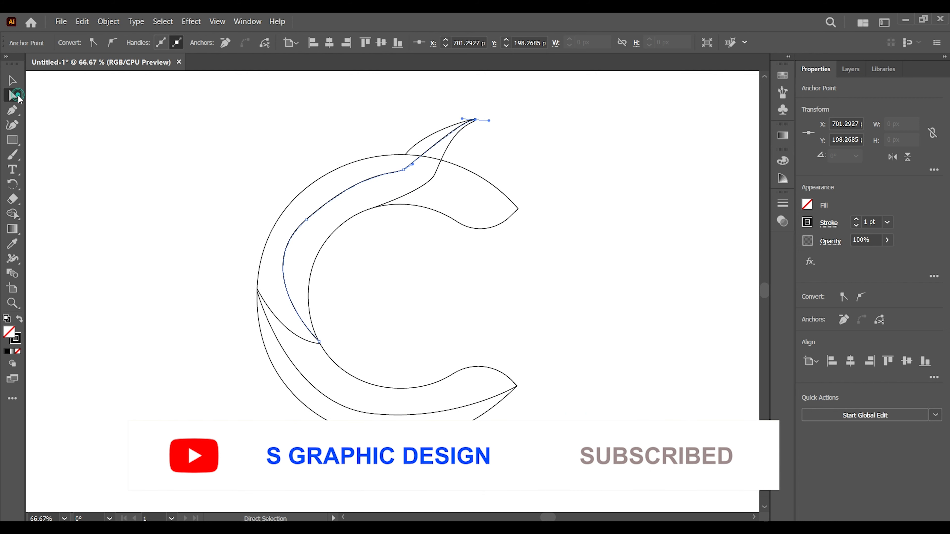
{"action": "left_click", "coordinate": [403, 170]}
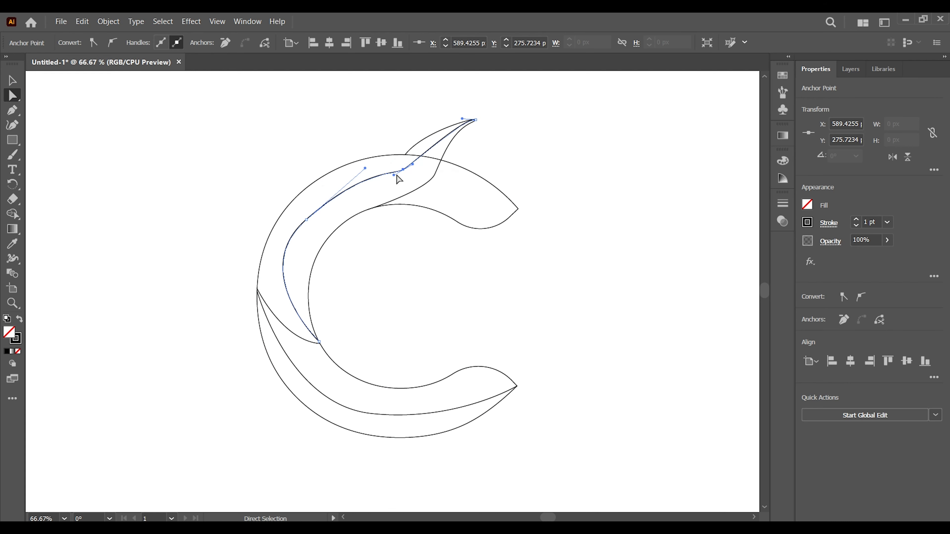
{"action": "left_click_drag", "start_coordinate": [379, 181], "coordinate": [403, 172]}
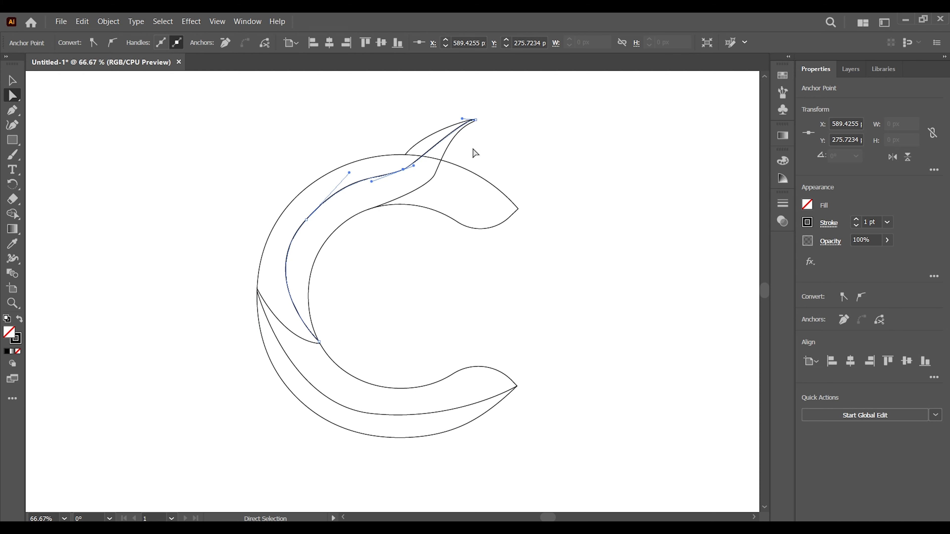
{"action": "left_click", "coordinate": [515, 156]}
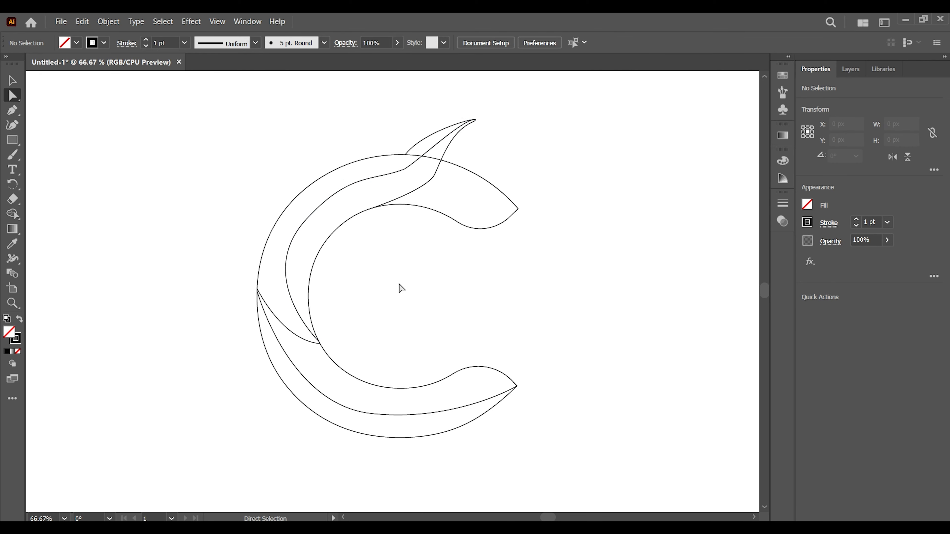
Move the inner body curve's lower end anchor onto the point where the first dividing curve meets the C's inner edge
{"action": "left_click", "coordinate": [13, 303]}
{"action": "left_click", "coordinate": [313, 339]}
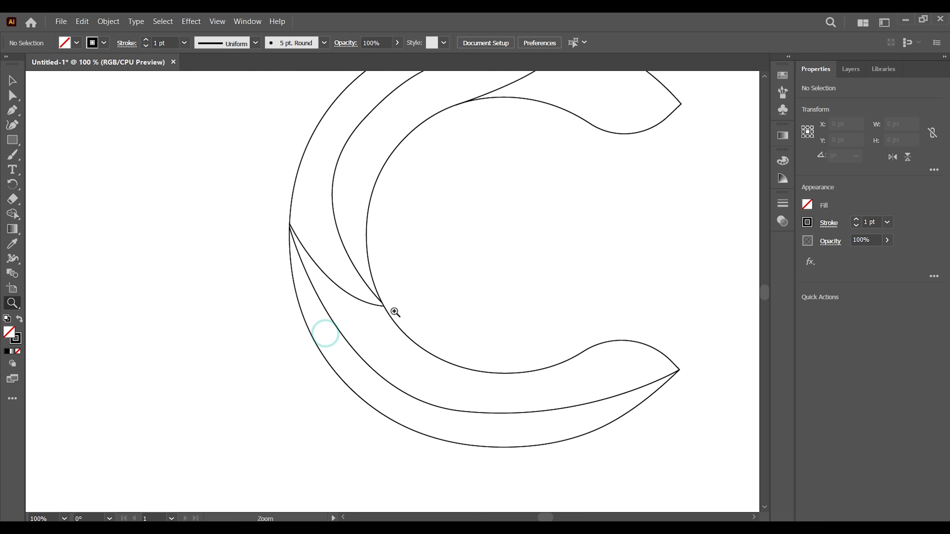
{"action": "left_click", "coordinate": [395, 305]}
{"action": "left_click", "coordinate": [395, 305]}
{"action": "left_click", "coordinate": [13, 96]}
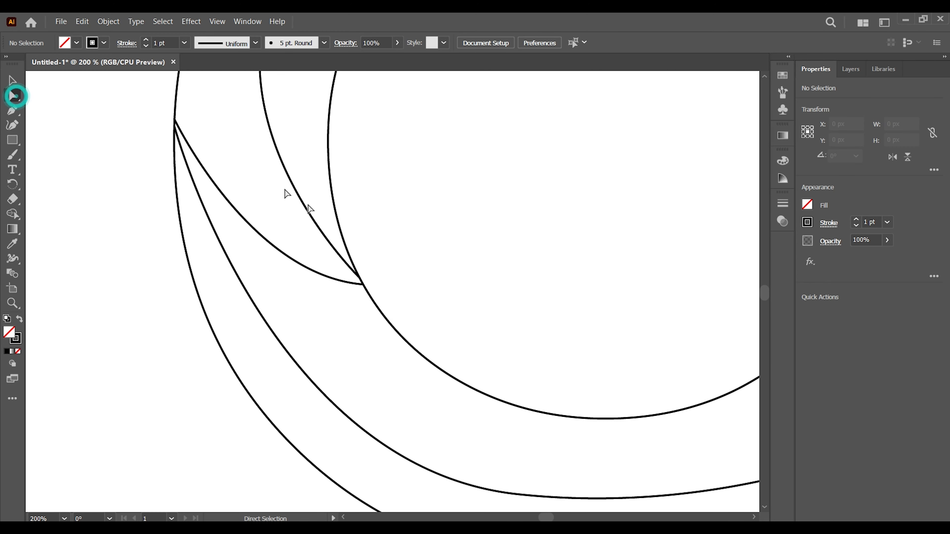
{"action": "left_click", "coordinate": [361, 283]}
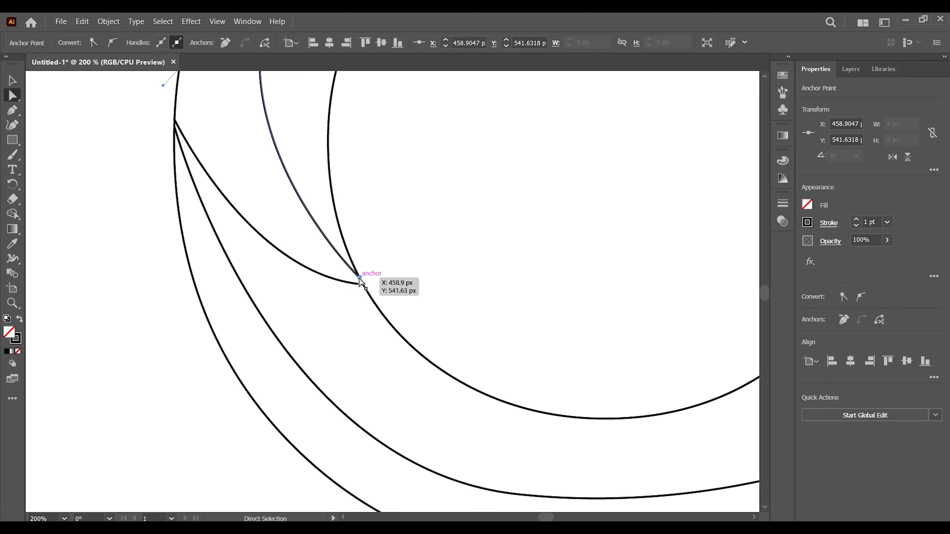
{"action": "left_click_drag", "start_coordinate": [362, 286], "coordinate": [362, 284]}
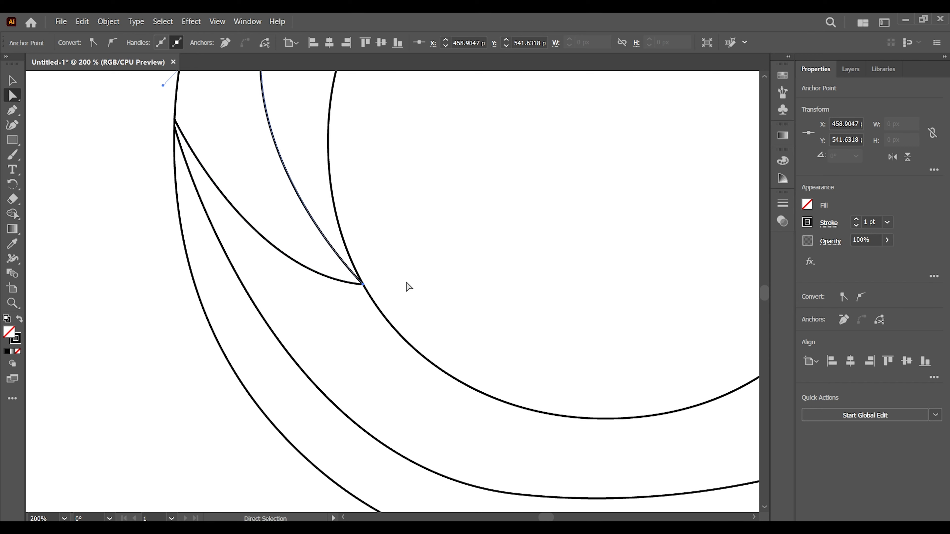
Move the first dividing curve's outer end anchor onto the second dividing curve's start on the C's left outer edge
{"action": "key", "text": "space"}
{"action": "left_click_drag", "start_coordinate": [466, 251], "coordinate": [417, 400]}
{"action": "left_click_drag", "start_coordinate": [443, 279], "coordinate": [415, 313]}
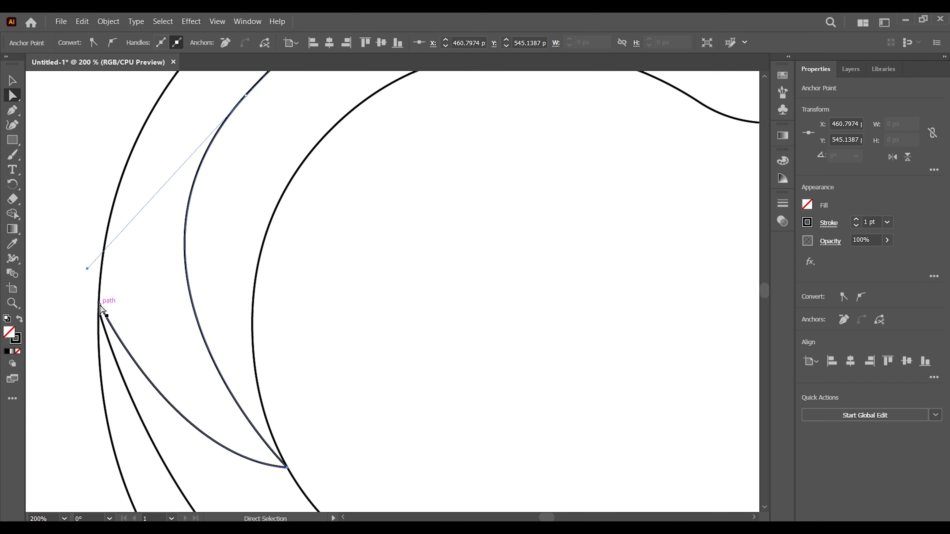
{"action": "left_click_drag", "start_coordinate": [99, 306], "coordinate": [99, 311]}
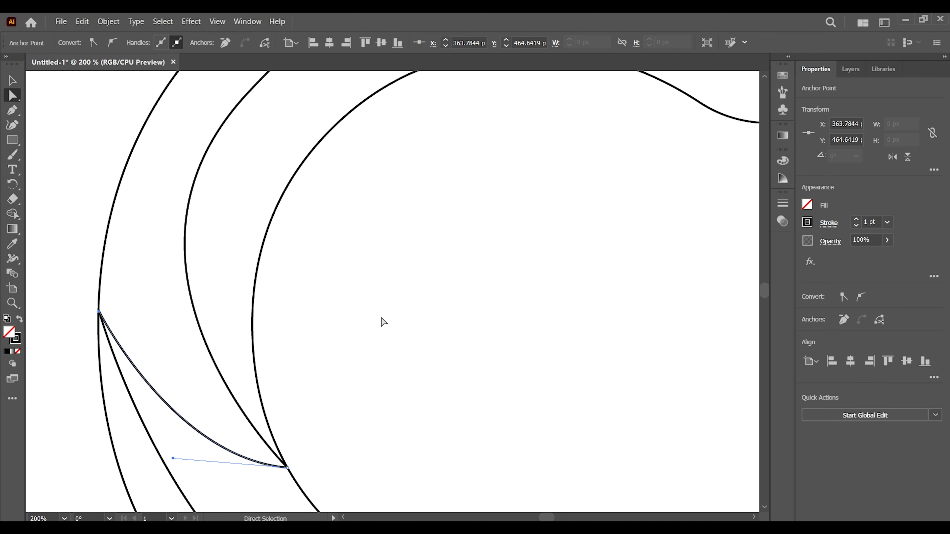
Align the inner body curve's upper end anchor with the tip of the fin above the C
{"action": "key", "text": "space"}
{"action": "left_click_drag", "start_coordinate": [390, 310], "coordinate": [260, 442]}
{"action": "left_click_drag", "start_coordinate": [451, 287], "coordinate": [400, 337]}
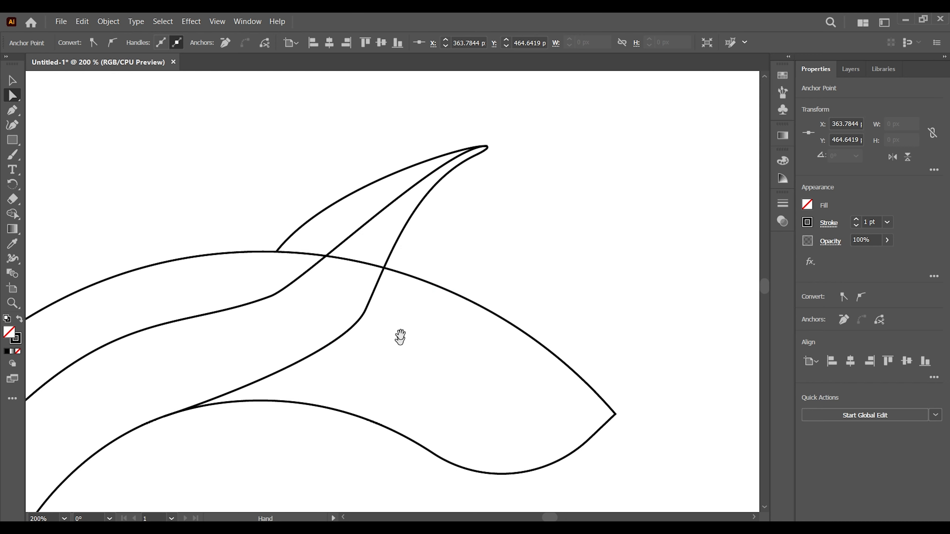
{"action": "left_click_drag", "start_coordinate": [486, 147], "coordinate": [490, 149]}
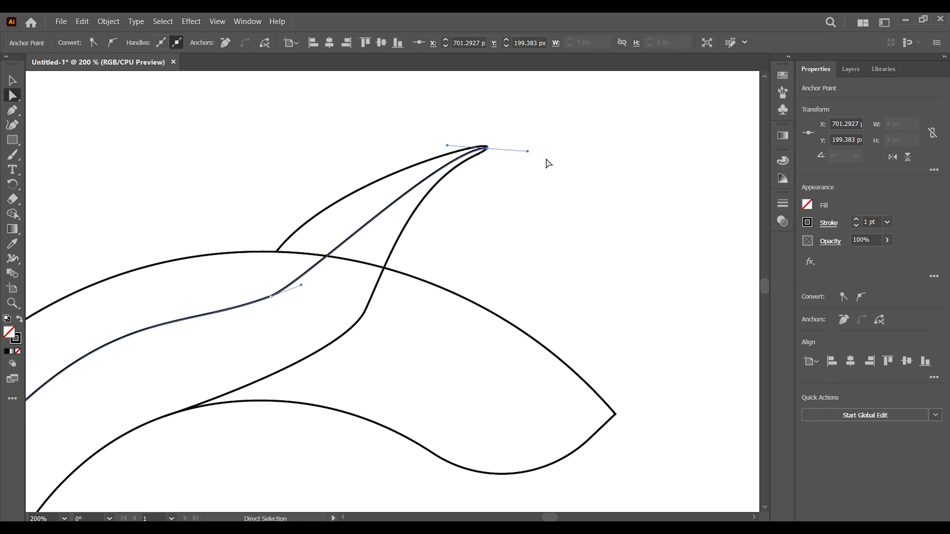
{"action": "left_click", "coordinate": [545, 162]}
{"action": "mouse_move", "coordinate": [539, 348]}
{"action": "left_mouse_down"}
{"action": "mouse_move", "coordinate": [600, 216]}
{"action": "mouse_move", "coordinate": [646, 198]}
{"action": "left_mouse_up"}
{"action": "key", "text": "ctrl+minus"}
{"action": "key", "text": "ctrl+minus"}
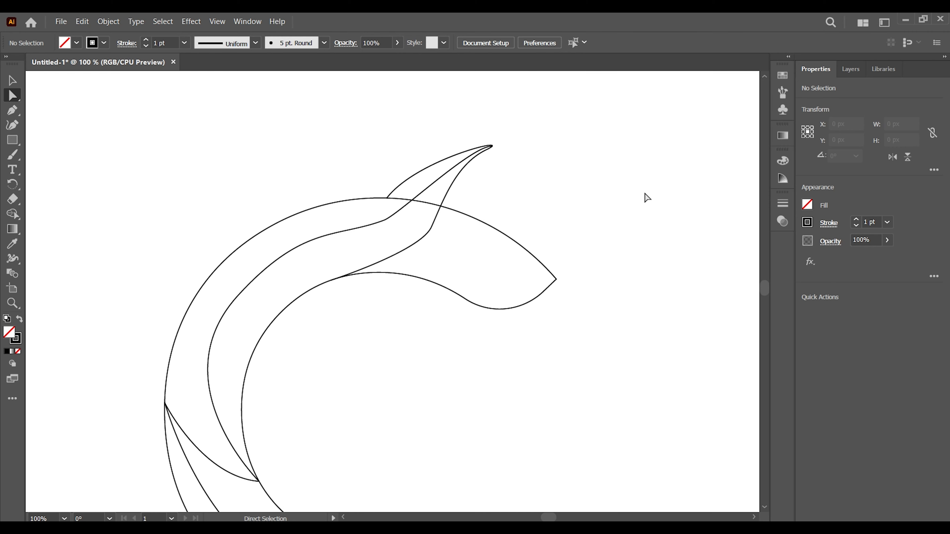
{"action": "mouse_move", "coordinate": [402, 274]}
{"action": "left_mouse_down"}
{"action": "mouse_move", "coordinate": [439, 221]}
{"action": "mouse_move", "coordinate": [449, 222]}
{"action": "left_mouse_up"}
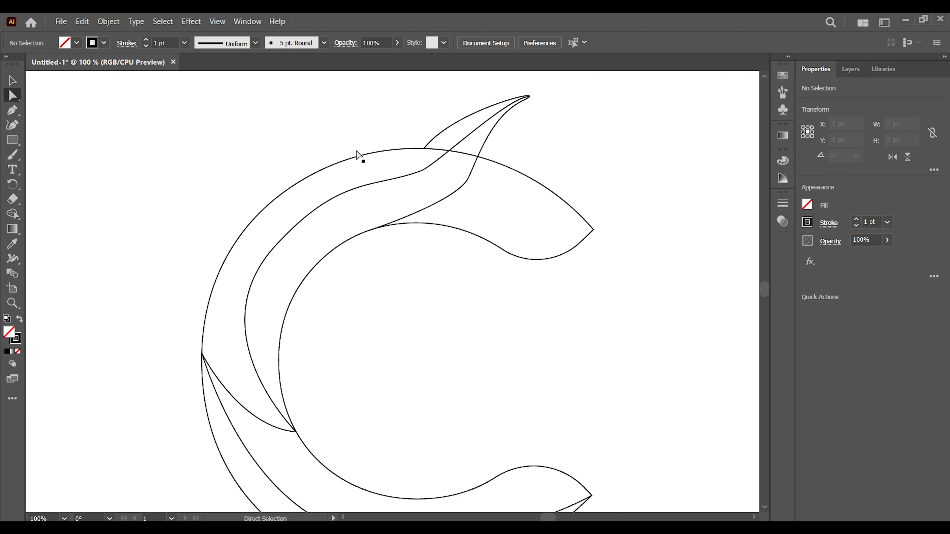
{"action": "left_click_drag", "start_coordinate": [7, 114], "coordinate": [32, 109]}
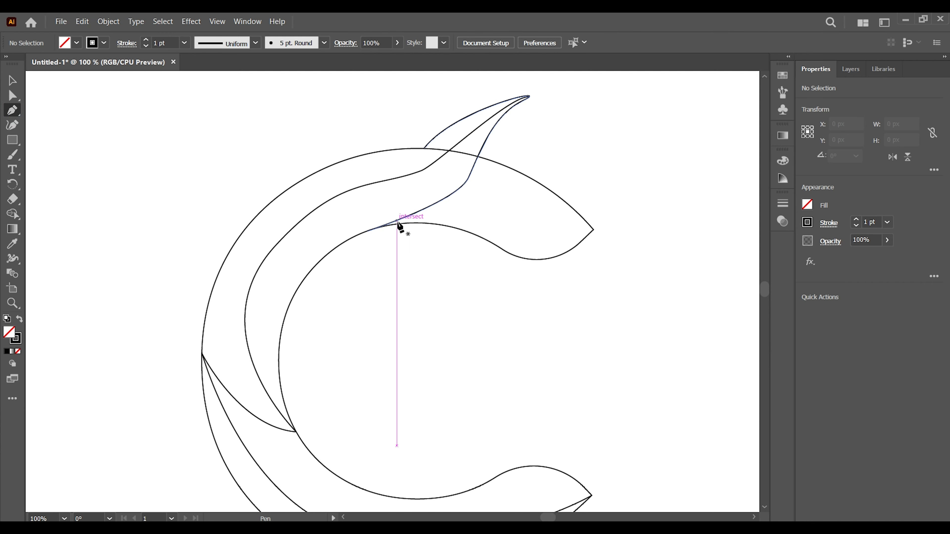
{"action": "left_click", "coordinate": [453, 194]}
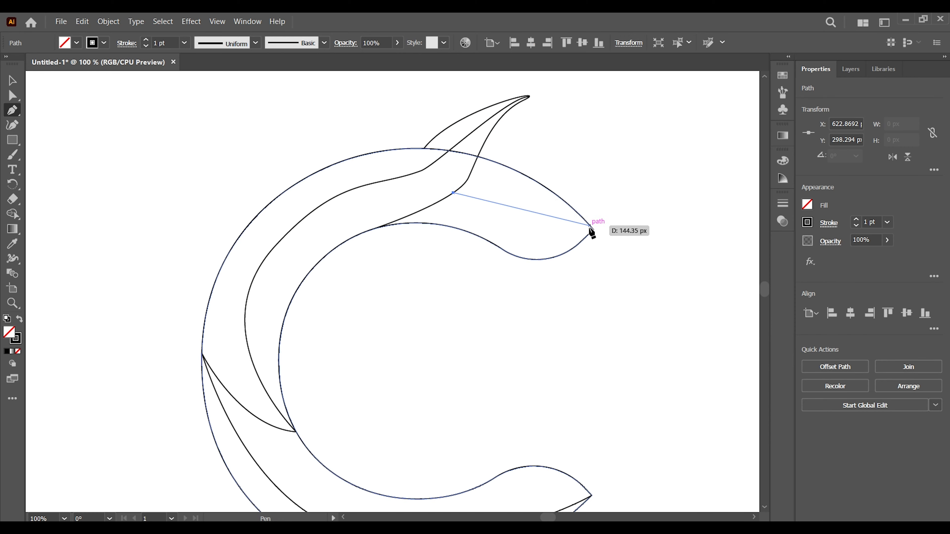
{"action": "left_click_drag", "start_coordinate": [597, 235], "coordinate": [609, 266]}
{"action": "key", "text": "ctrl+z"}
{"action": "key", "text": "ctrl+z"}
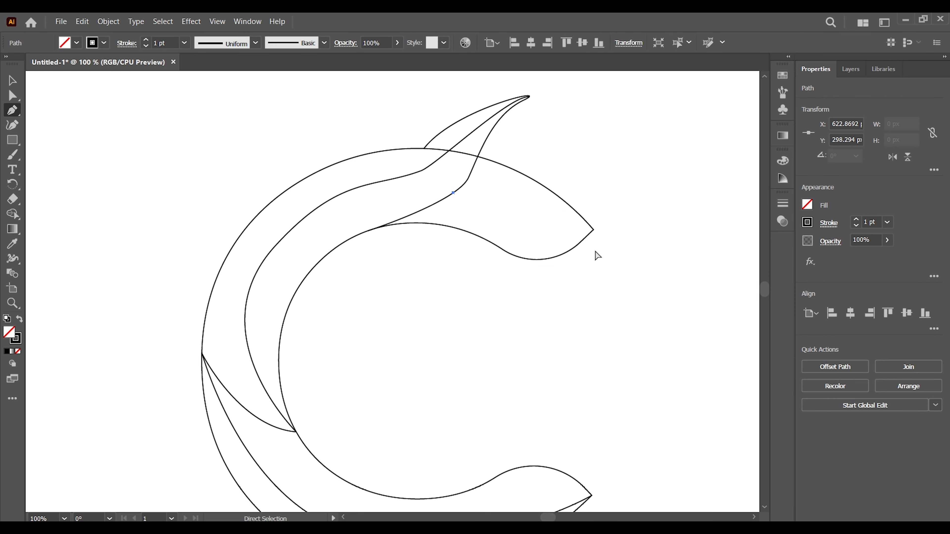
Draw a curved Pen path from the fin's lower edge inside the C to the tip of its upper end
{"action": "left_click", "coordinate": [443, 199]}
{"action": "left_click_drag", "start_coordinate": [593, 229], "coordinate": [639, 264]}
{"action": "key", "text": "Return"}
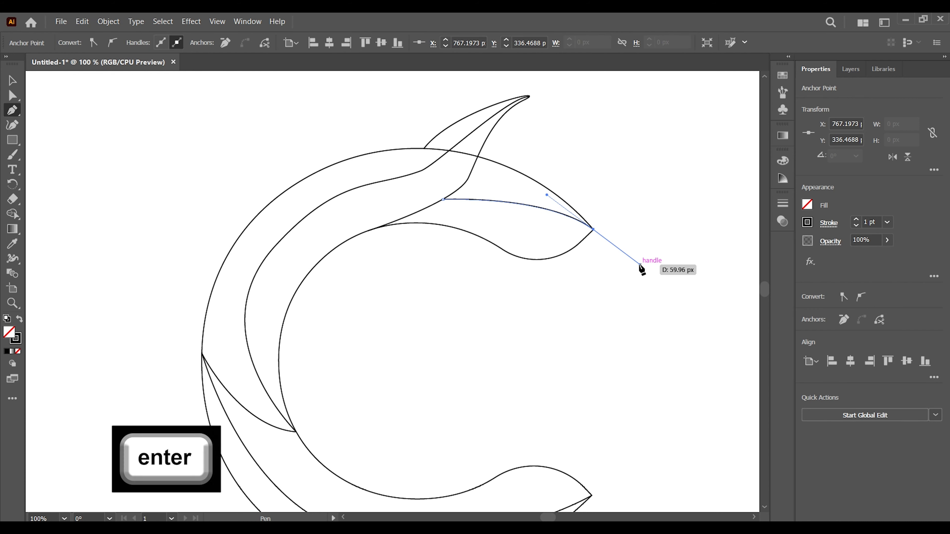
{"action": "left_click", "coordinate": [12, 80]}
{"action": "left_click", "coordinate": [681, 346]}
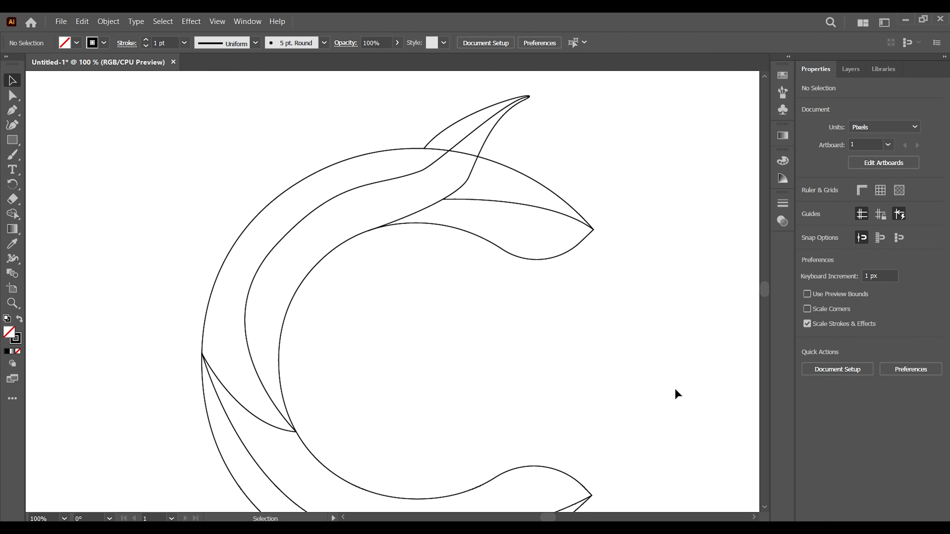
{"action": "key", "text": "ctrl+minus"}
{"action": "key", "text": "ctrl+minus"}
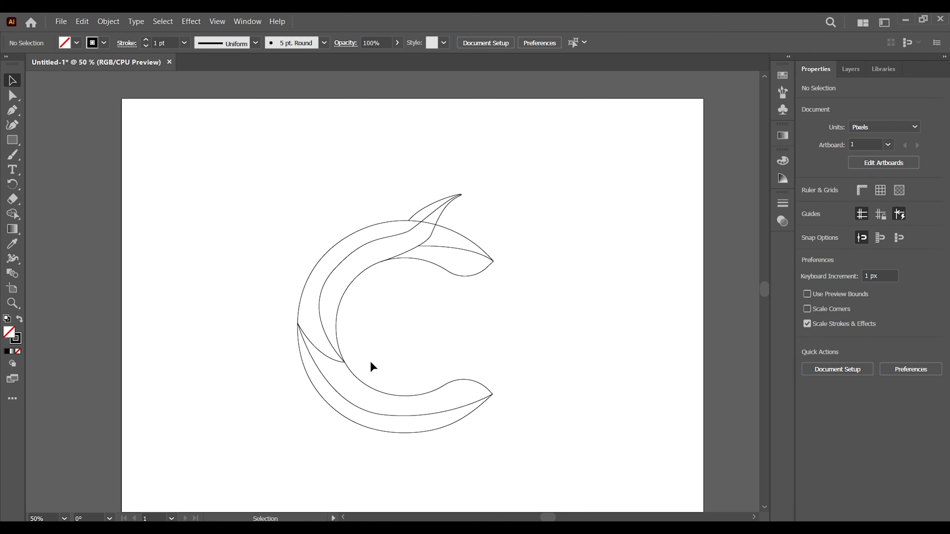
Draw a square of about 95 px in the empty upper-left area of the artboard
{"action": "key", "text": "z"}
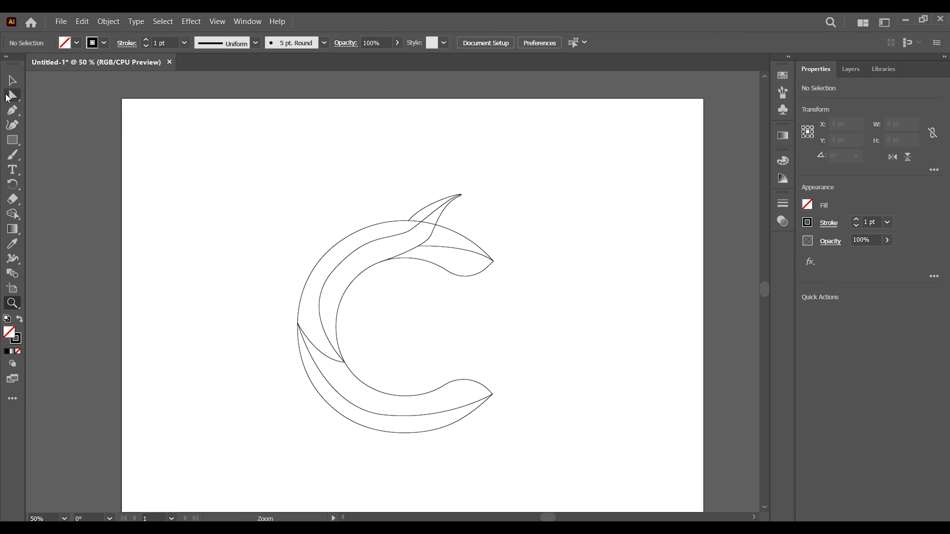
{"action": "left_click", "coordinate": [12, 81]}
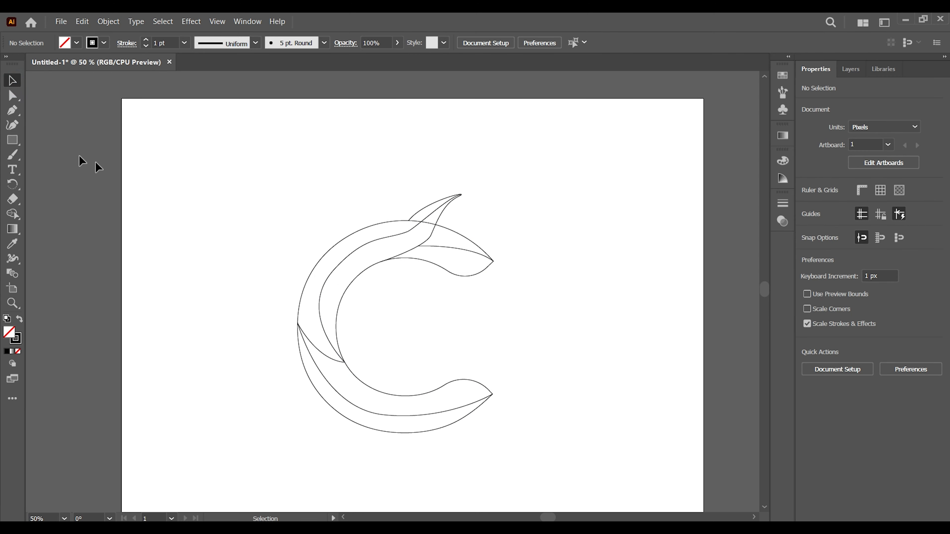
{"action": "left_click", "coordinate": [12, 139]}
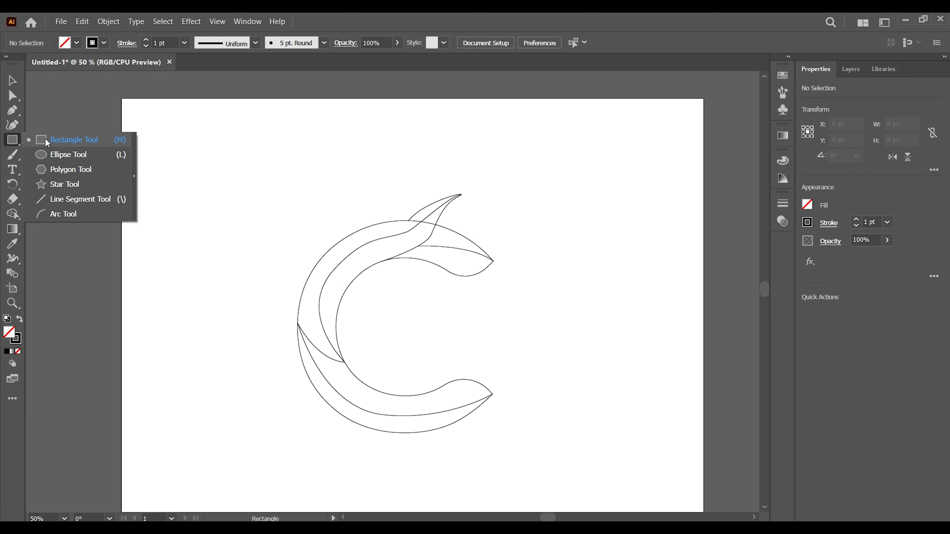
{"action": "left_click", "coordinate": [48, 138]}
{"action": "left_click_drag", "start_coordinate": [149, 142], "coordinate": [197, 188]}
{"action": "left_click", "coordinate": [13, 80]}
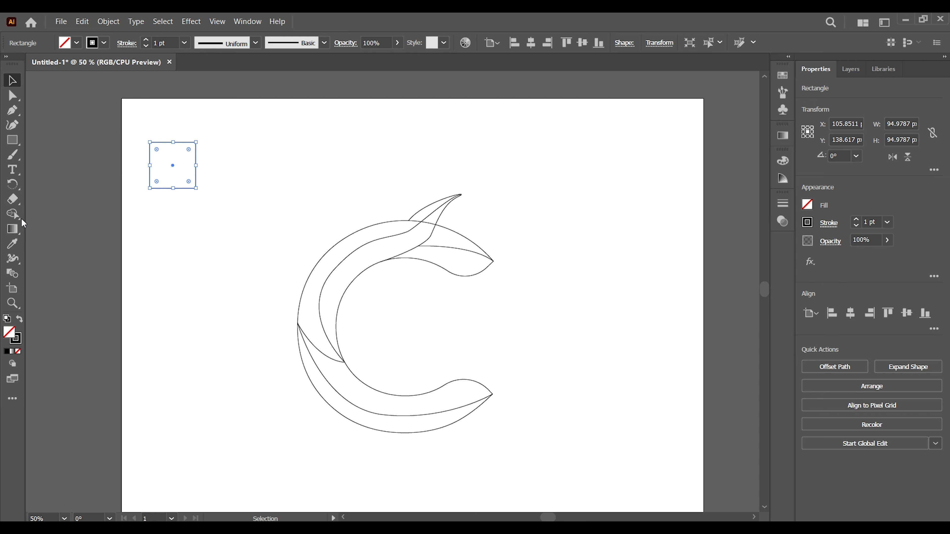
Fill the square with a linear gradient and set its black color stop to dark red C=15 M=100 Y=90 K=10
{"action": "left_click_drag", "start_coordinate": [12, 229], "coordinate": [46, 229]}
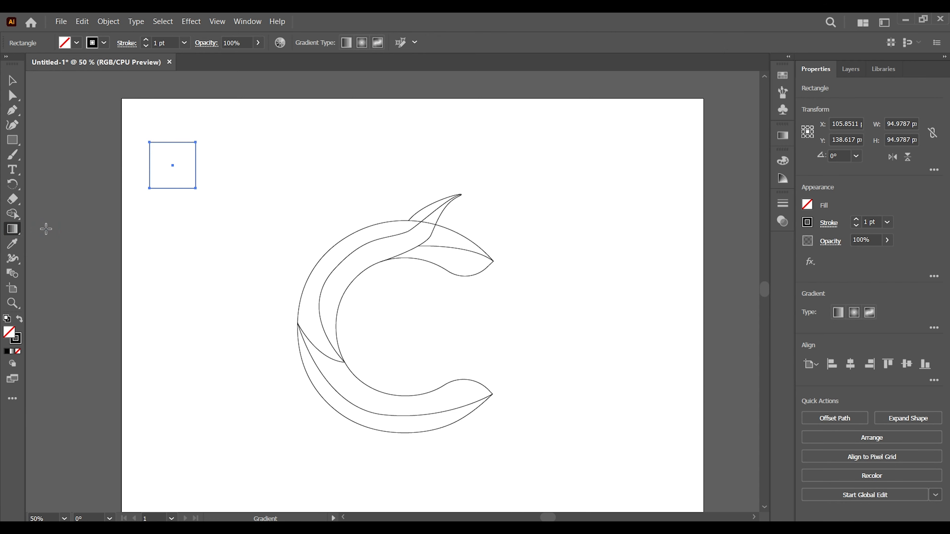
{"action": "left_click", "coordinate": [839, 314]}
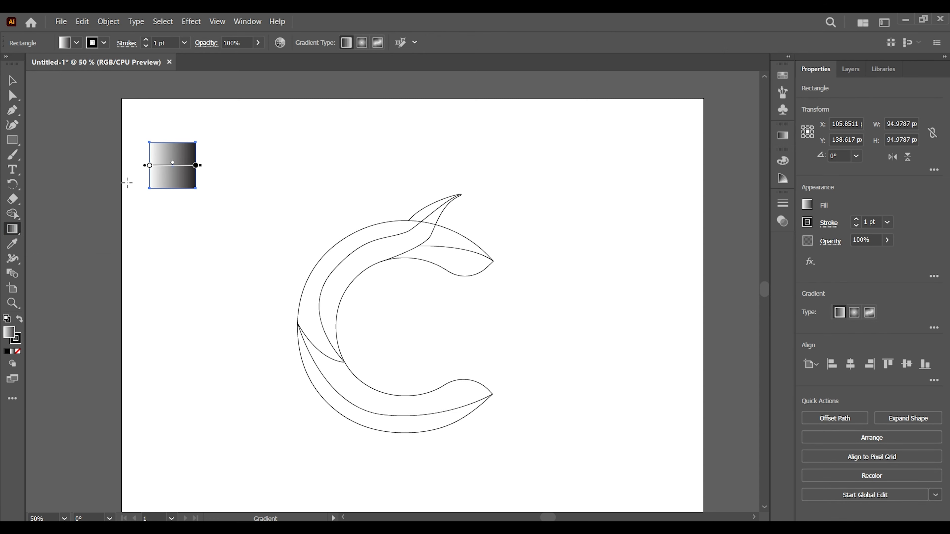
{"action": "double_click", "coordinate": [195, 165]}
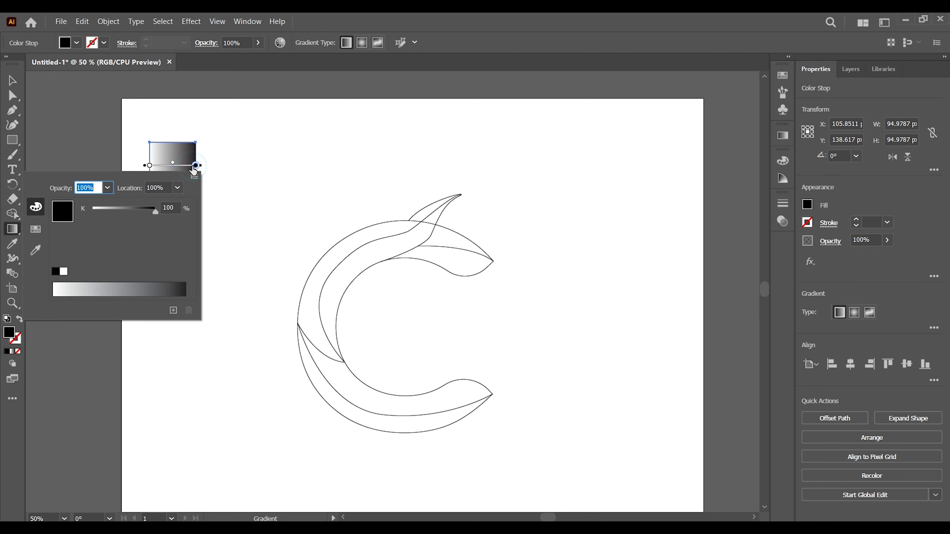
{"action": "left_click", "coordinate": [35, 230]}
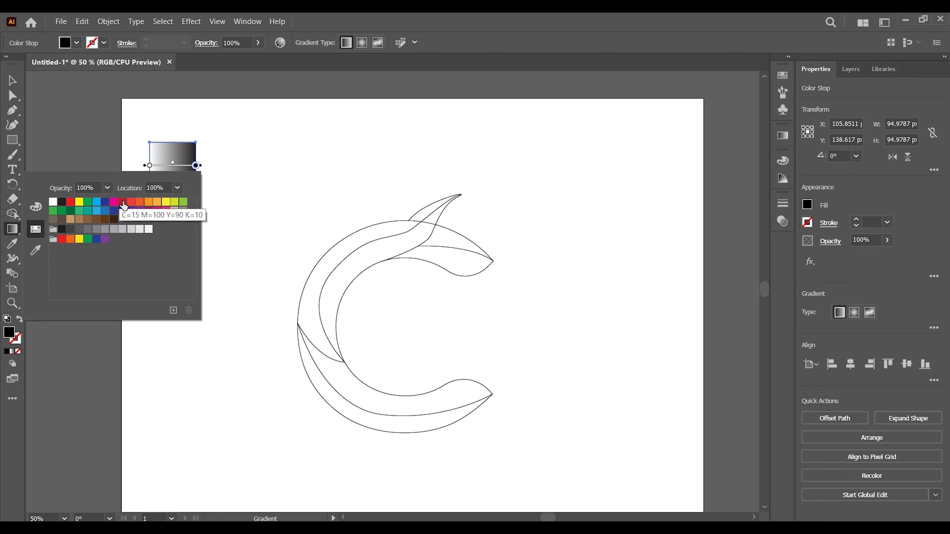
{"action": "left_click", "coordinate": [123, 202]}
Set the gradient's white color stop to CMYK Red and move the dark red stop to the square's middle
{"action": "double_click", "coordinate": [149, 165]}
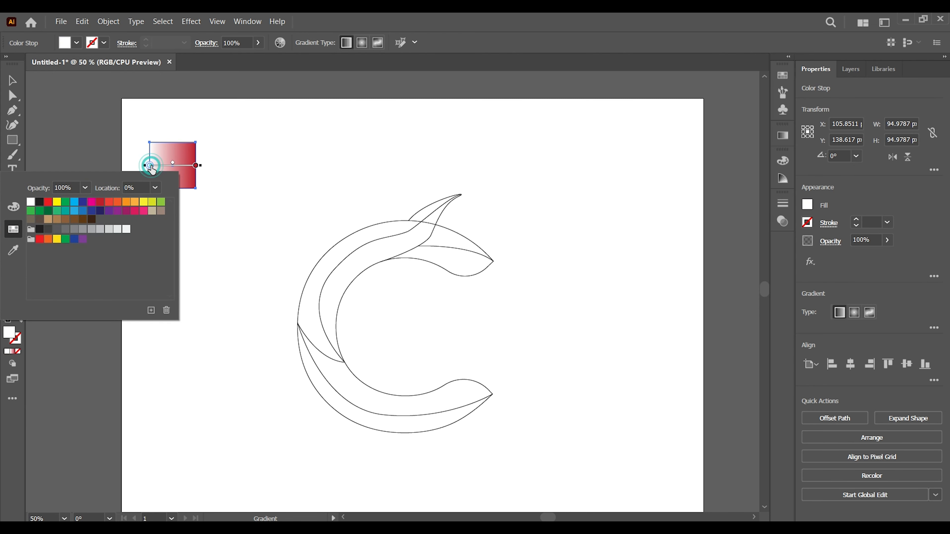
{"action": "left_click", "coordinate": [48, 203]}
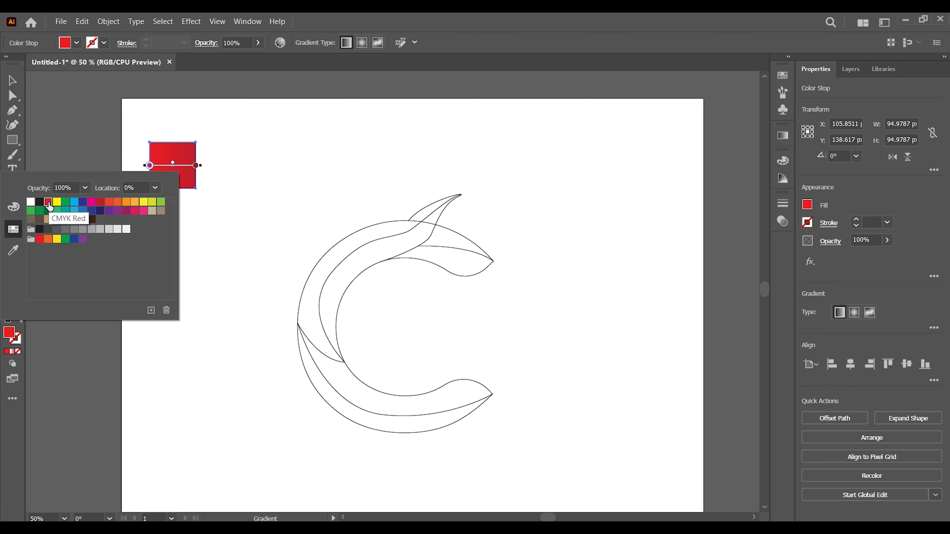
{"action": "left_click", "coordinate": [179, 167]}
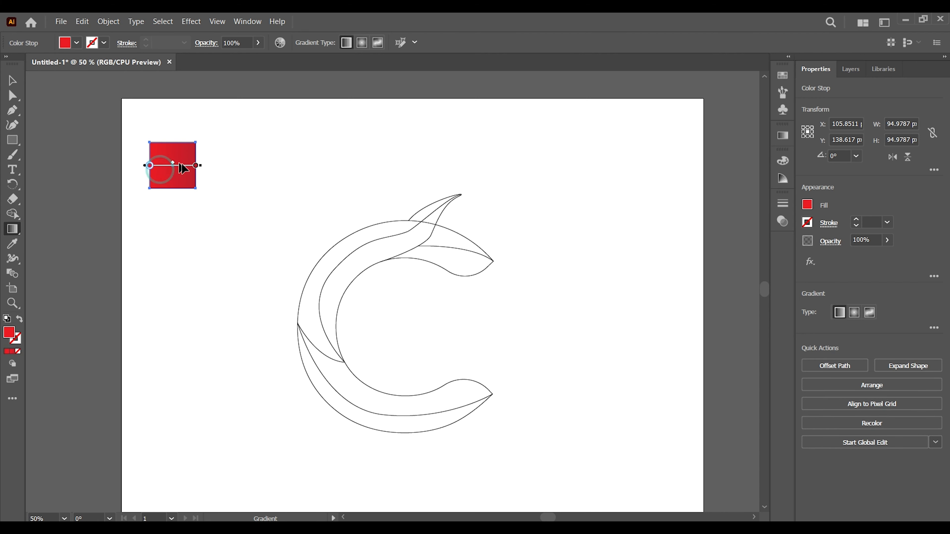
{"action": "left_click_drag", "start_coordinate": [177, 172], "coordinate": [174, 173]}
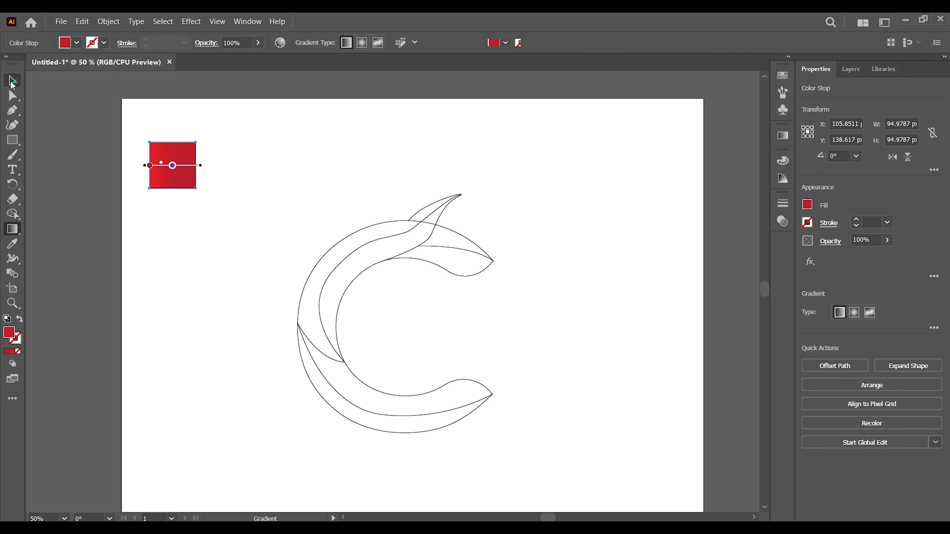
{"action": "left_click", "coordinate": [13, 84]}
{"action": "left_click", "coordinate": [208, 235]}
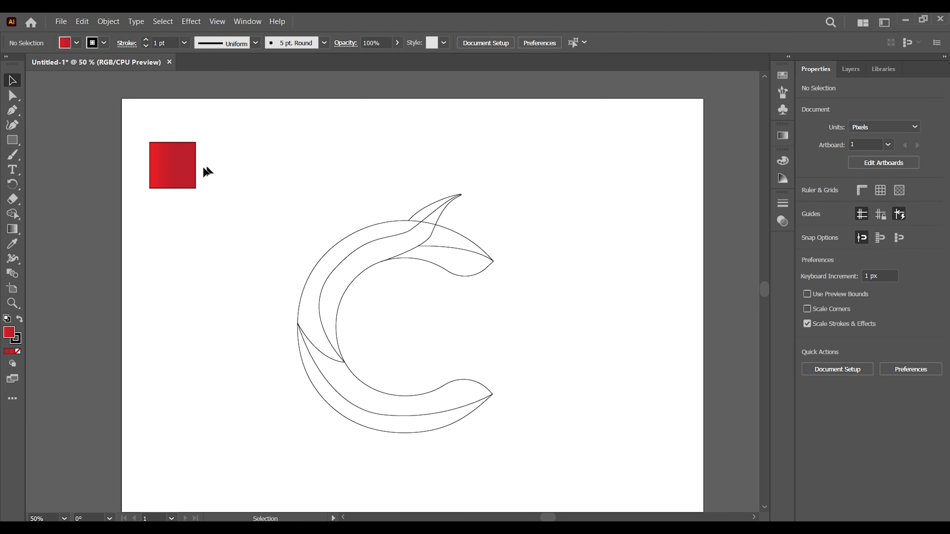
Remove the stroke from the gradient-filled square by setting its stroke color to None
{"action": "left_click", "coordinate": [186, 170]}
{"action": "left_click", "coordinate": [104, 43]}
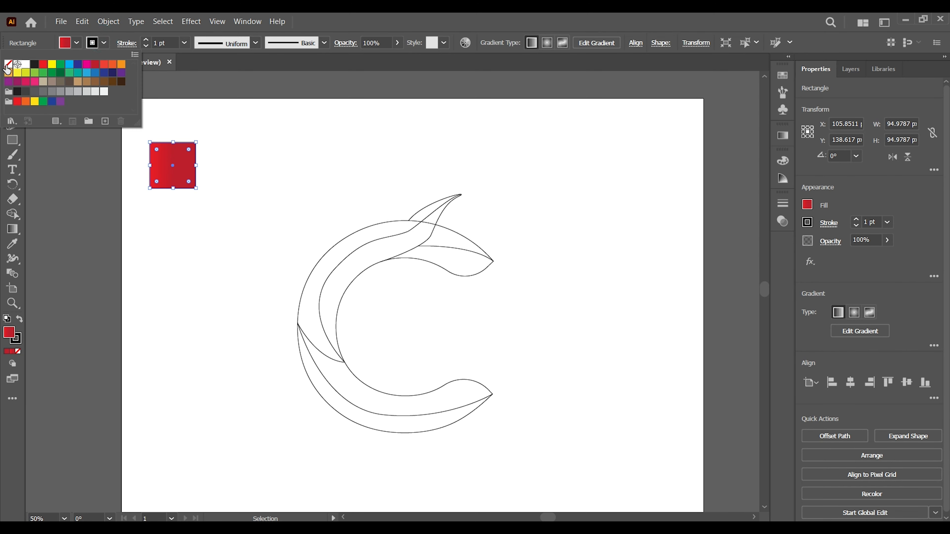
{"action": "left_click", "coordinate": [7, 66]}
{"action": "left_click", "coordinate": [155, 231]}
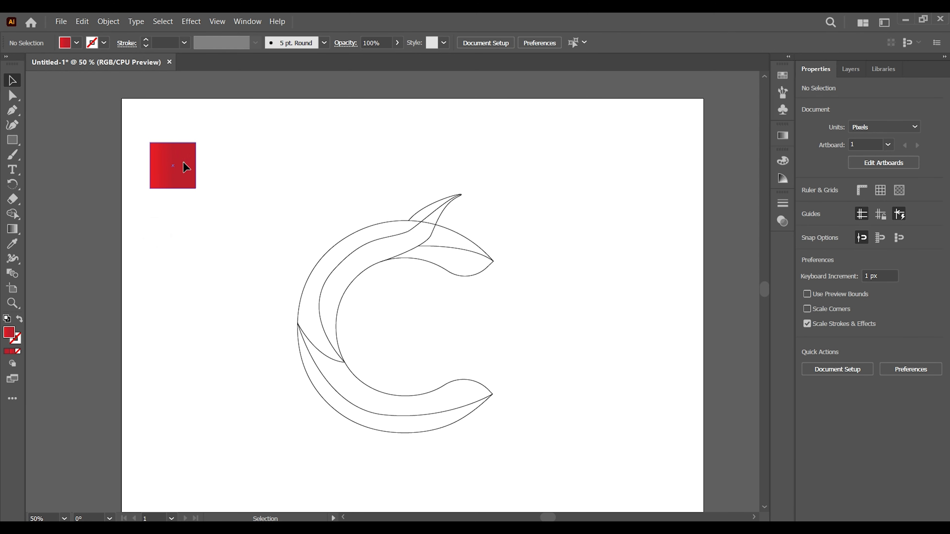
Duplicate the red gradient square twice to form a horizontal row of three squares
{"action": "left_click_drag", "start_coordinate": [186, 167], "coordinate": [286, 166]}
{"action": "left_click", "coordinate": [223, 151]}
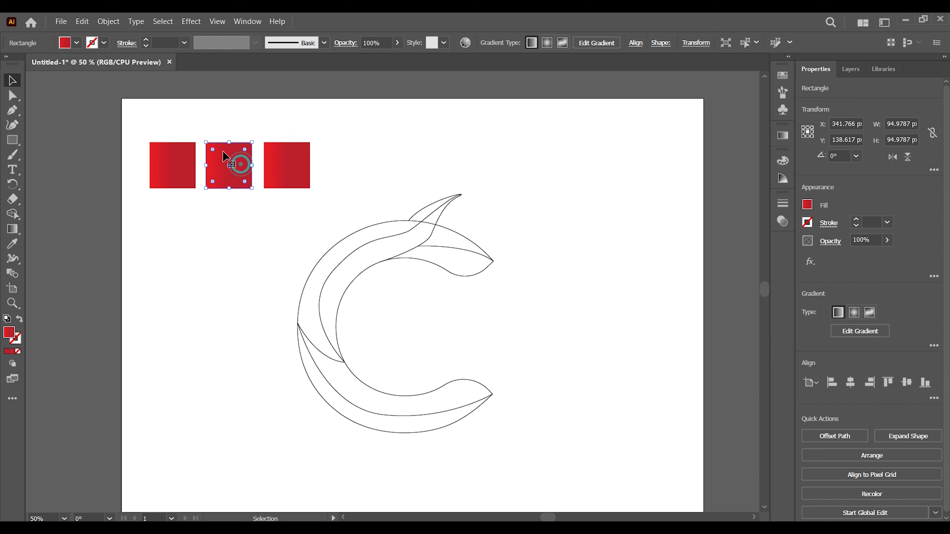
Recolor the middle square's gradient, making its center stop yellow-green and its starting stop yellow
{"action": "left_click", "coordinate": [10, 233]}
{"action": "double_click", "coordinate": [229, 166]}
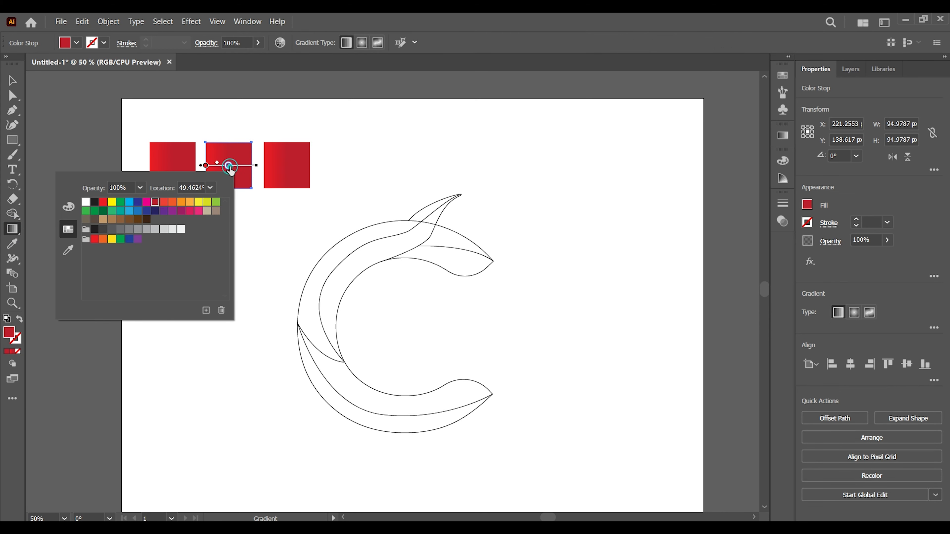
{"action": "left_click", "coordinate": [208, 204]}
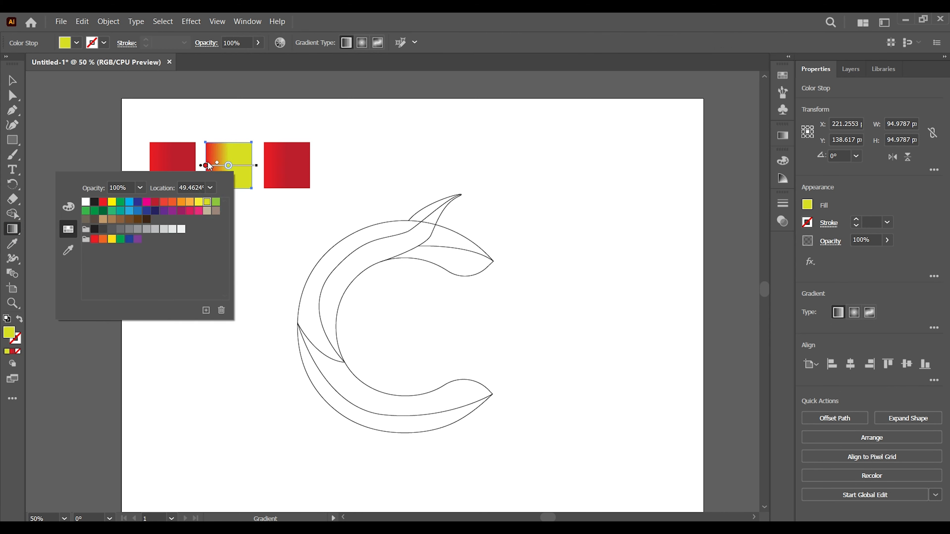
{"action": "double_click", "coordinate": [206, 165]}
{"action": "left_click", "coordinate": [174, 204]}
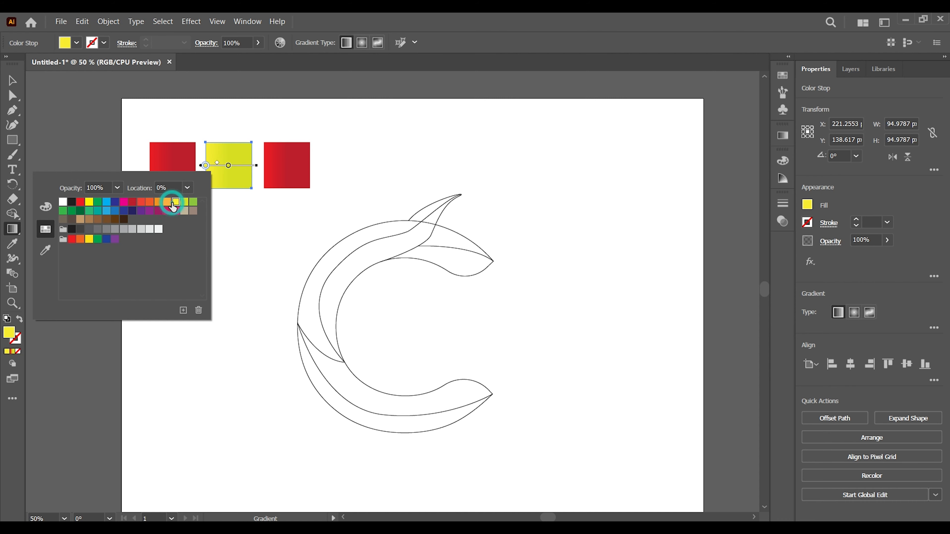
{"action": "left_click", "coordinate": [235, 172]}
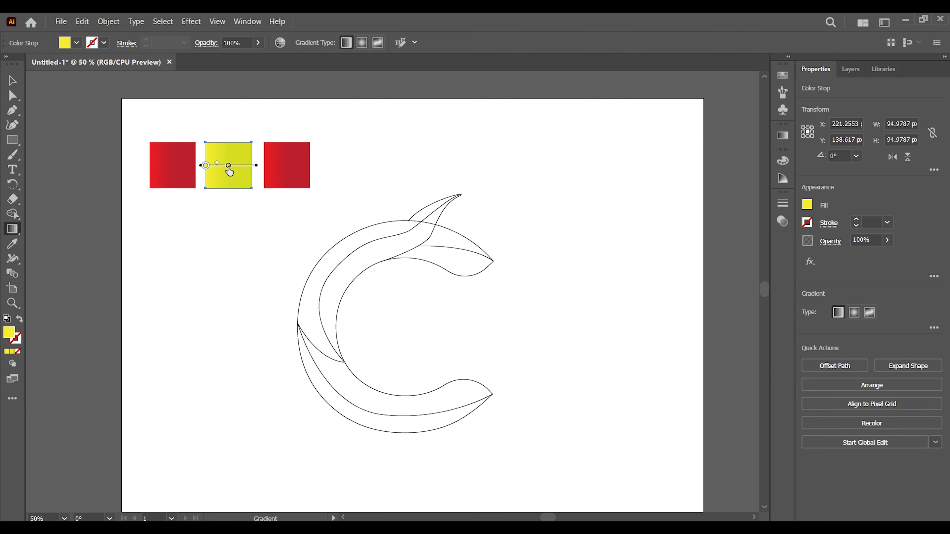
Reposition the middle square's gradient stops, with yellow about a quarter of the way across and yellow-green slightly past the middle
{"action": "mouse_move", "coordinate": [228, 166]}
{"action": "left_mouse_down"}
{"action": "mouse_move", "coordinate": [208, 166]}
{"action": "mouse_move", "coordinate": [218, 166]}
{"action": "left_mouse_up"}
{"action": "left_click", "coordinate": [224, 176]}
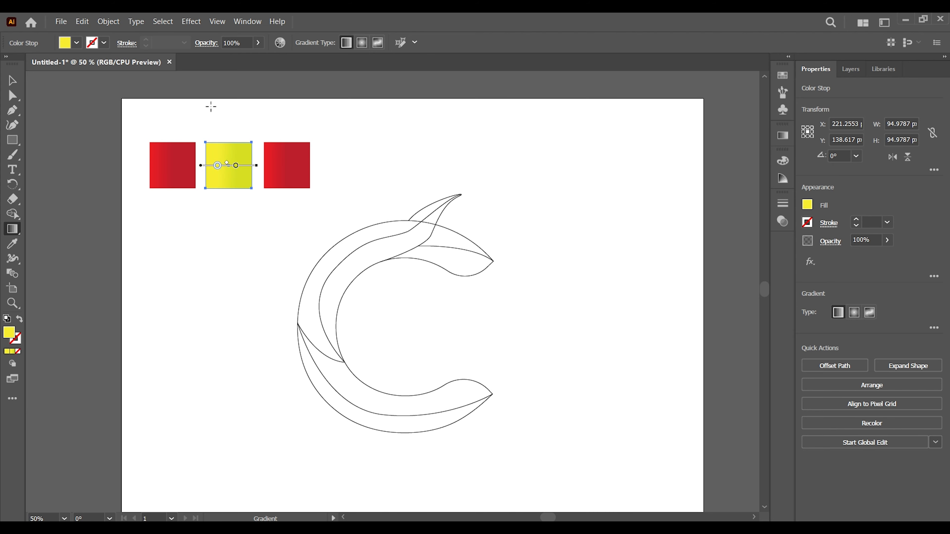
{"action": "left_click", "coordinate": [10, 81]}
{"action": "left_click", "coordinate": [212, 272]}
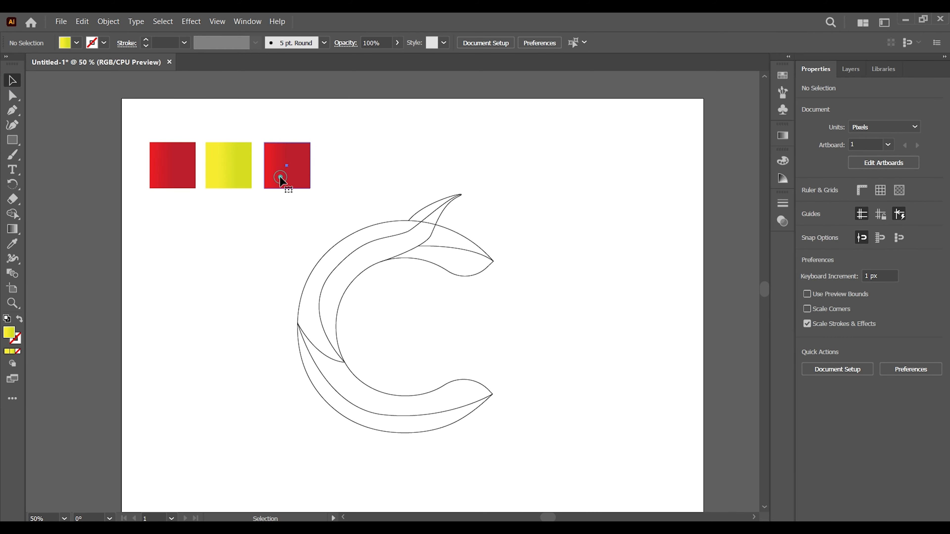
Recolor the third square's gradient, setting its center stop to blue C=85 M=50 Y=0 K=0 and its starting stop to light blue
{"action": "left_click", "coordinate": [282, 178]}
{"action": "double_click", "coordinate": [12, 229]}
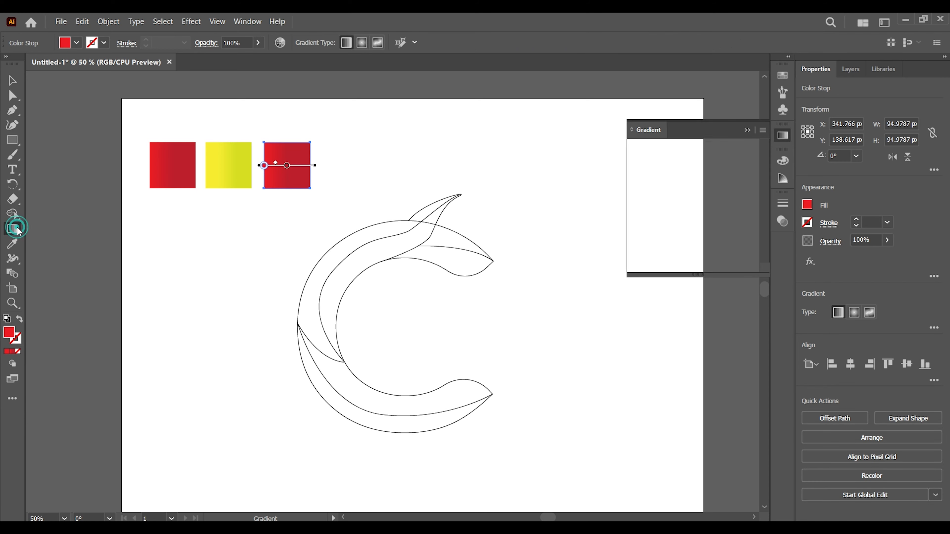
{"action": "left_click", "coordinate": [747, 131]}
{"action": "double_click", "coordinate": [287, 166]}
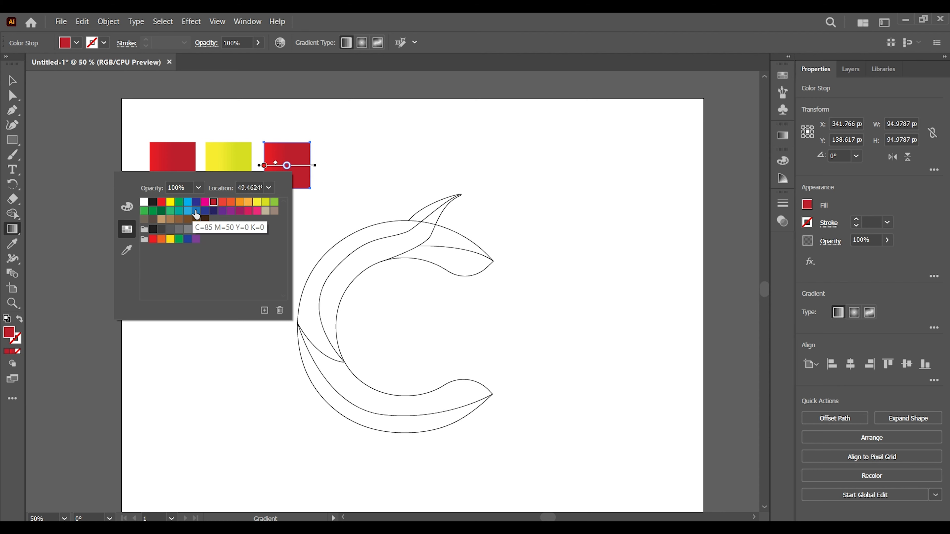
{"action": "left_click", "coordinate": [196, 211]}
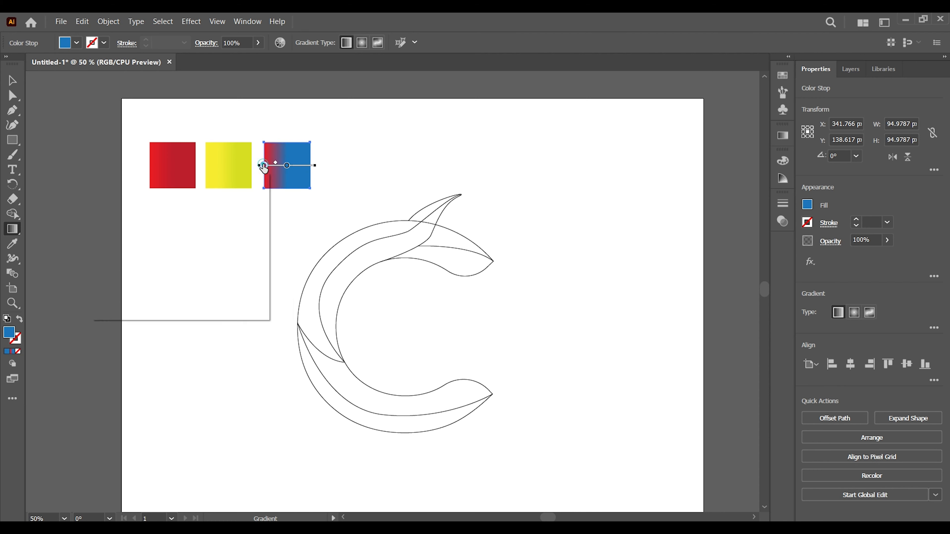
{"action": "double_click", "coordinate": [265, 165]}
{"action": "left_click", "coordinate": [166, 212]}
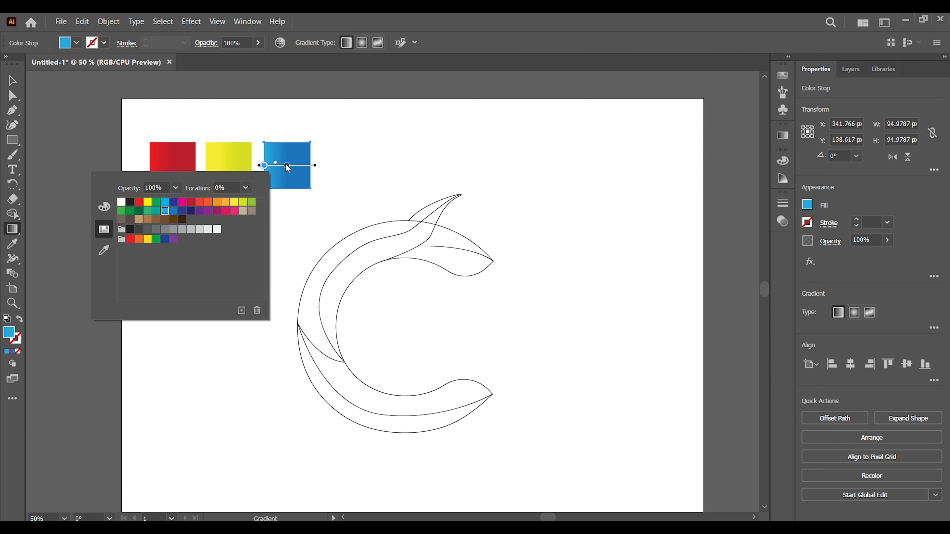
Shift the blue square's gradient stops so the light blue covers more of the square, and deselect it
{"action": "mouse_move", "coordinate": [287, 166]}
{"action": "left_mouse_down"}
{"action": "mouse_move", "coordinate": [297, 168]}
{"action": "mouse_move", "coordinate": [272, 166]}
{"action": "left_mouse_up"}
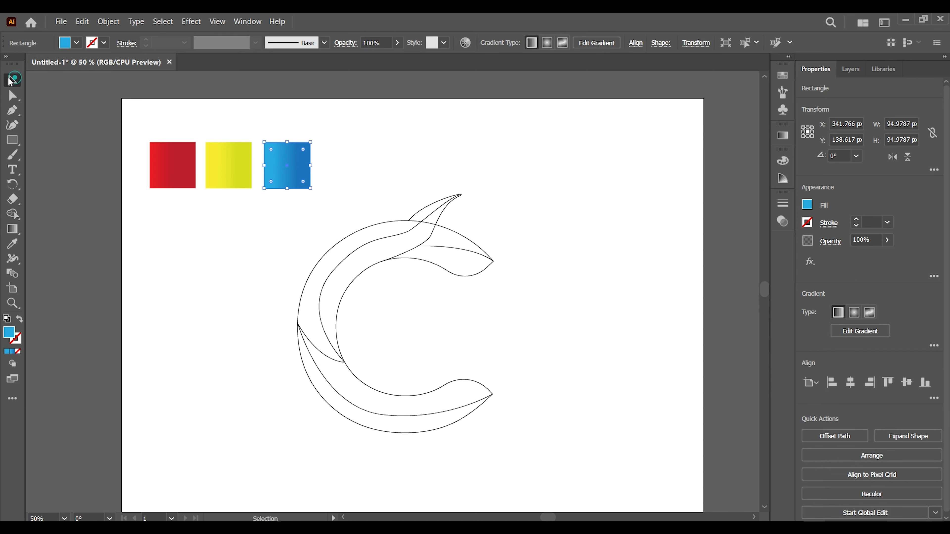
{"action": "left_click", "coordinate": [12, 81]}
{"action": "left_click", "coordinate": [195, 268]}
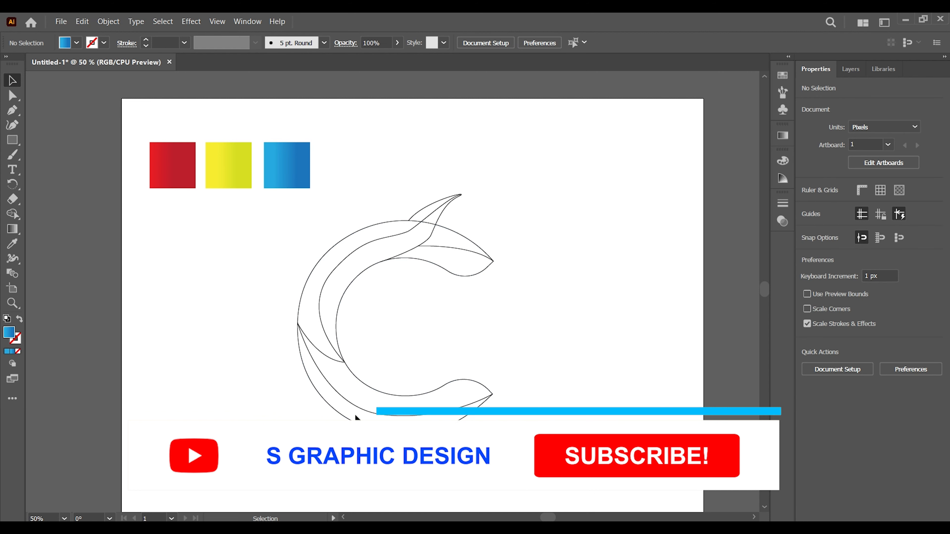
{"action": "left_click_drag", "start_coordinate": [280, 449], "coordinate": [574, 197]}
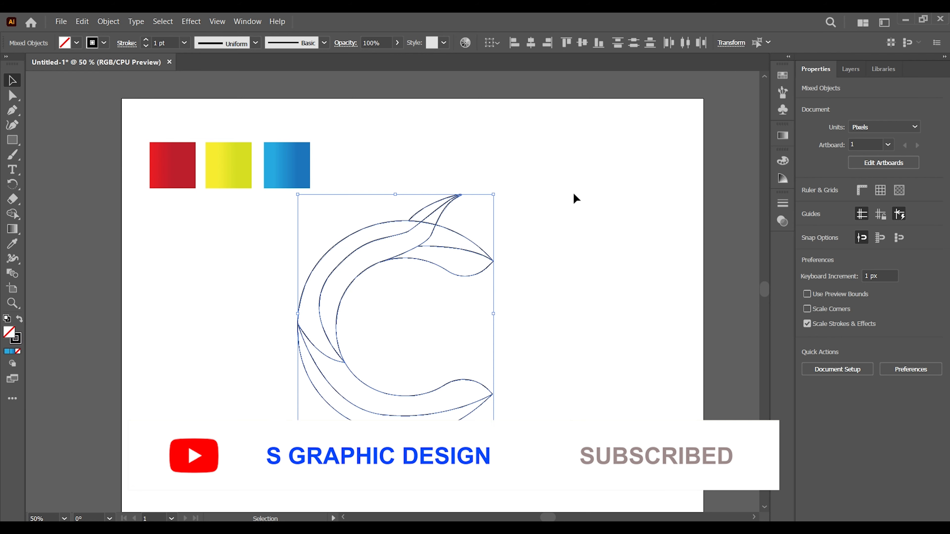
{"action": "key", "text": "shift+m"}
{"action": "left_click", "coordinate": [12, 80]}
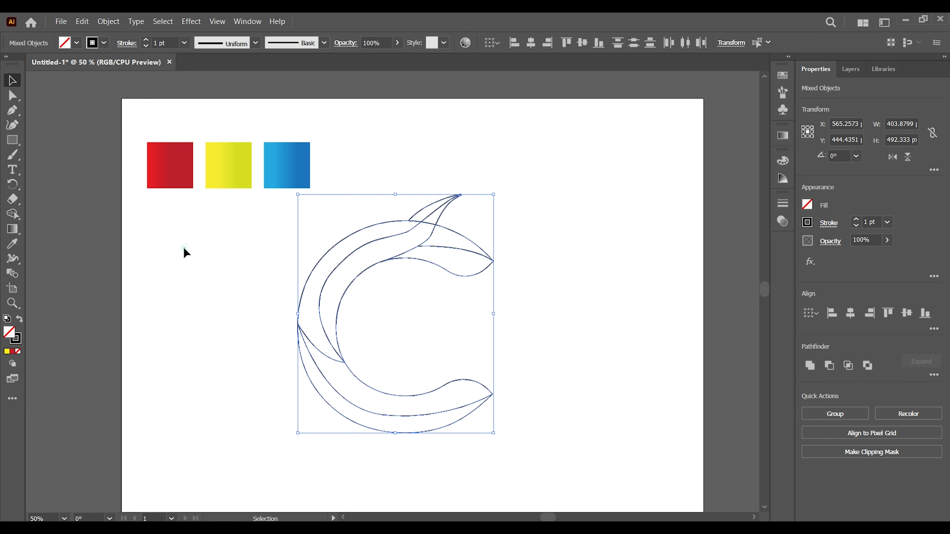
{"action": "left_click", "coordinate": [185, 252]}
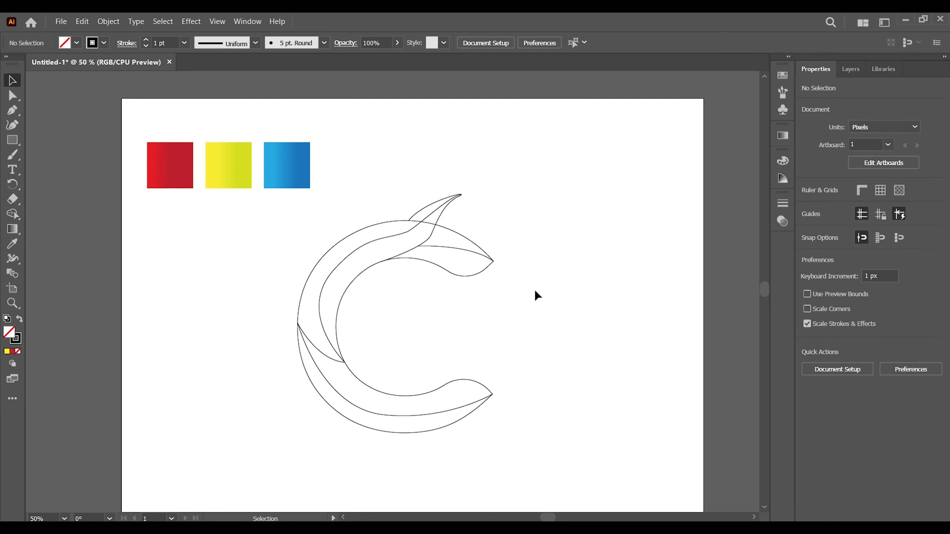
Switch the artwork to Outline view at 300% around the junction of the fin and the C's outer curve
{"action": "left_click", "coordinate": [13, 303]}
{"action": "left_click", "coordinate": [400, 233]}
{"action": "left_click", "coordinate": [404, 305]}
{"action": "left_click", "coordinate": [426, 275]}
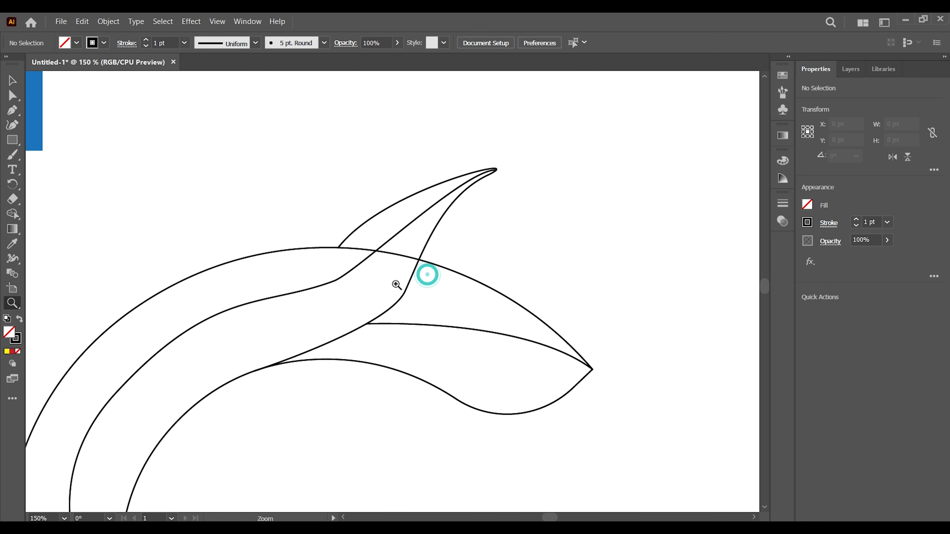
{"action": "left_click", "coordinate": [381, 286]}
{"action": "left_click", "coordinate": [379, 286]}
{"action": "key", "text": "ctrl+y"}
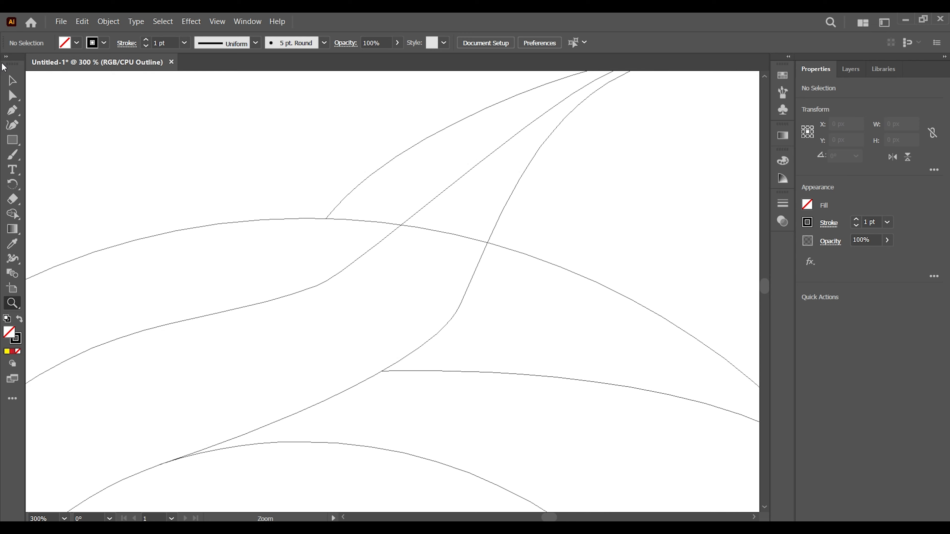
Move the fin's lower end anchor slightly inward across the C's outer curve, to about X 592.1 px, Y 253.5 px
{"action": "left_click", "coordinate": [12, 97]}
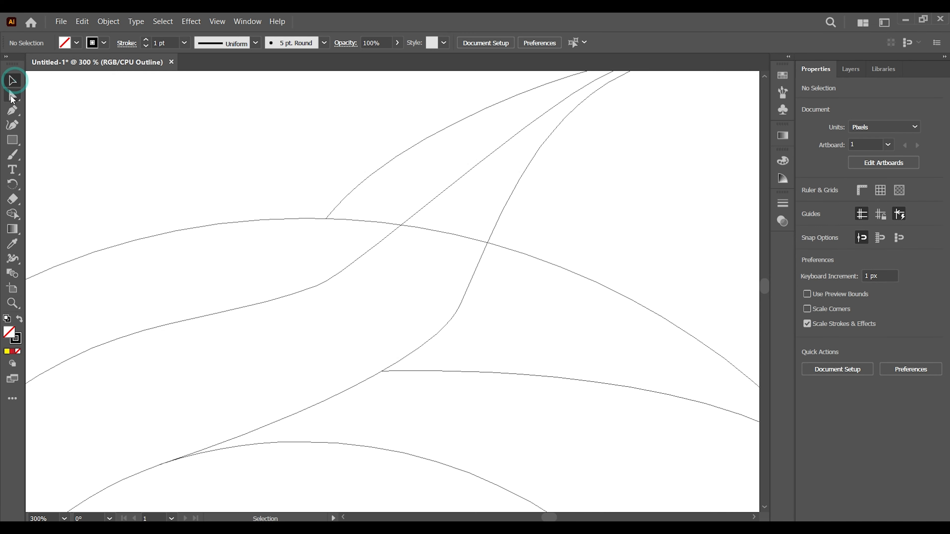
{"action": "left_click", "coordinate": [328, 217]}
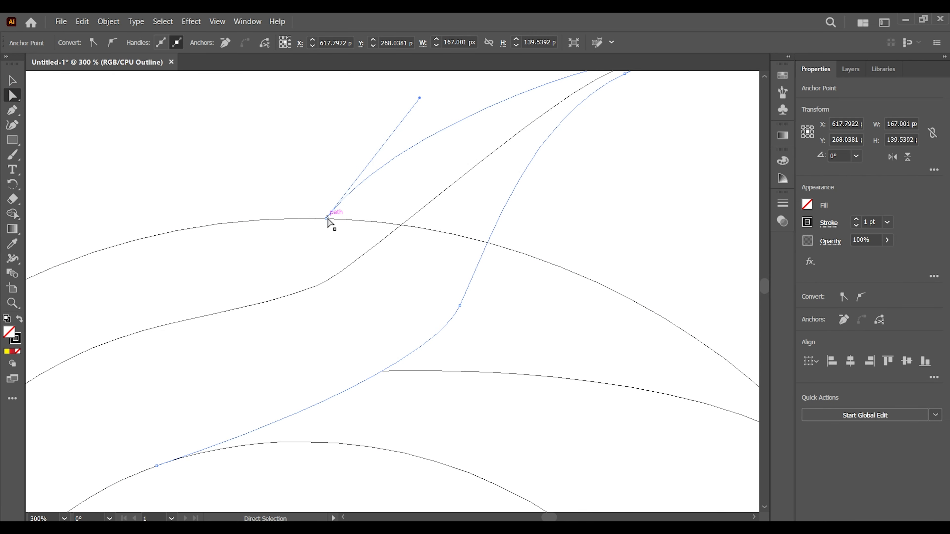
{"action": "left_click", "coordinate": [327, 219]}
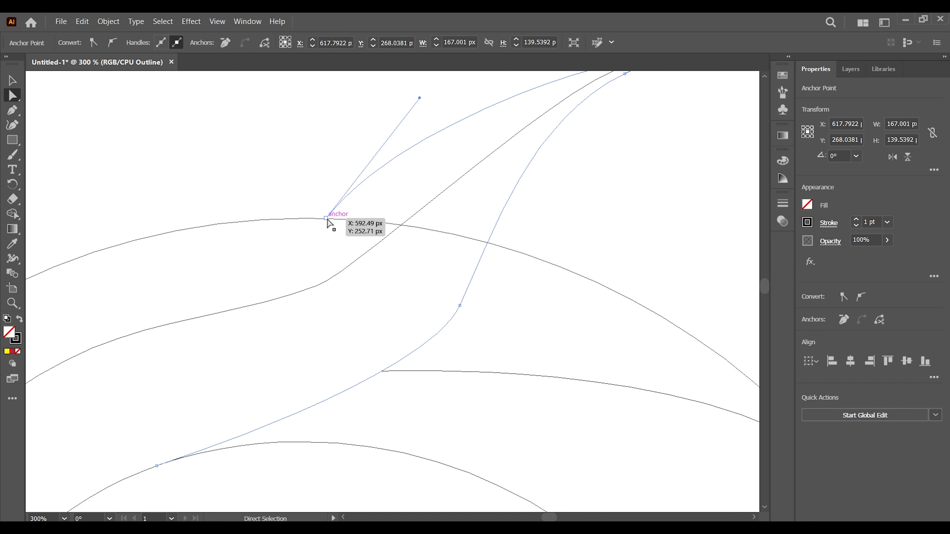
{"action": "left_click_drag", "start_coordinate": [325, 219], "coordinate": [324, 220]}
{"action": "key", "text": "ctrl+minus"}
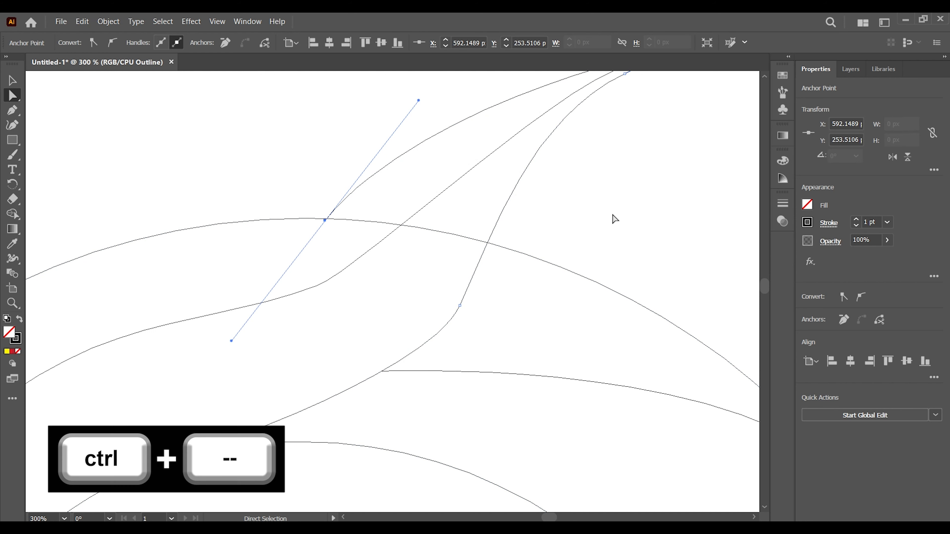
{"action": "left_click", "coordinate": [612, 216]}
Return the document to Preview mode with the whole logo and the three swatches in view at 50%
{"action": "key", "text": "ctrl+minus"}
{"action": "key", "text": "ctrl+minus"}
{"action": "key", "text": "ctrl+minus"}
{"action": "key", "text": "ctrl+minus"}
{"action": "key", "text": "ctrl+minus"}
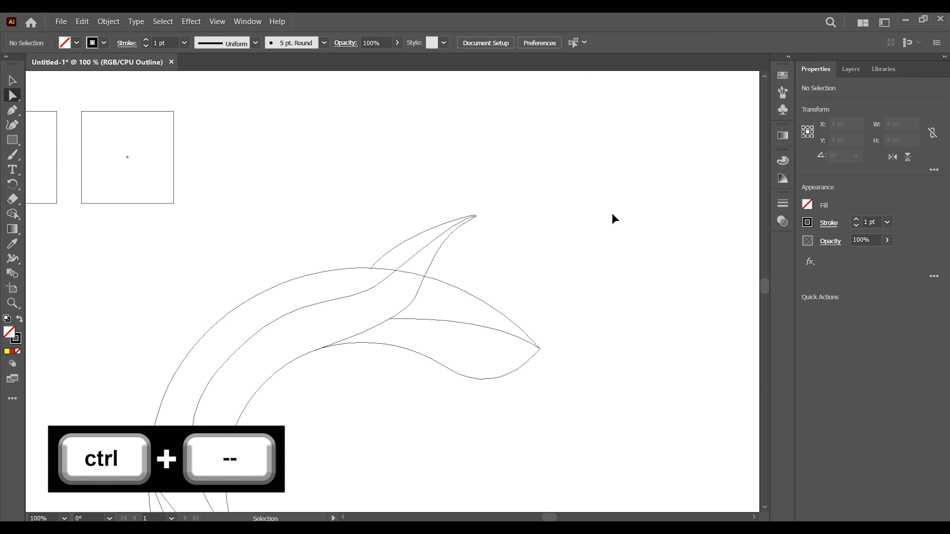
{"action": "left_click_drag", "start_coordinate": [581, 323], "coordinate": [583, 231]}
{"action": "key", "text": "ctrl+y"}
{"action": "key", "text": "ctrl+y"}
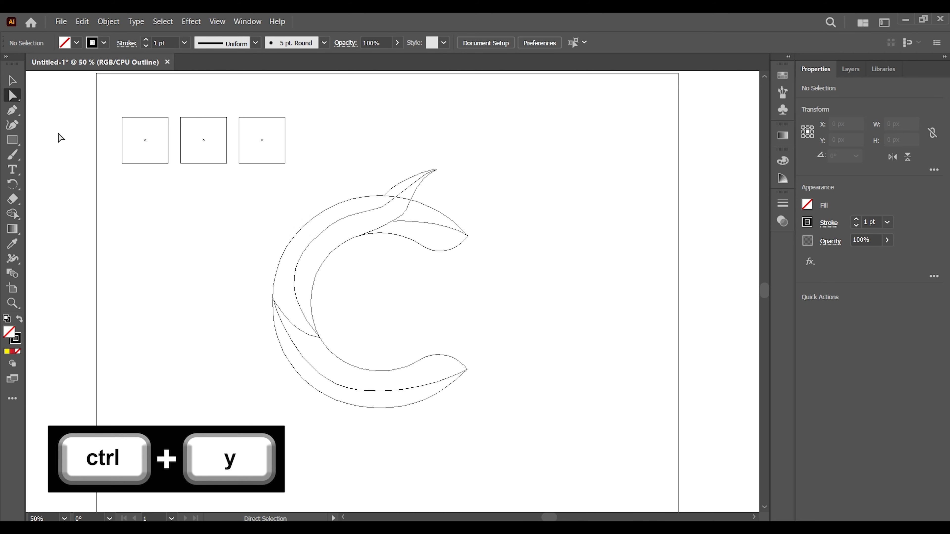
{"action": "key", "text": "ctrl+y"}
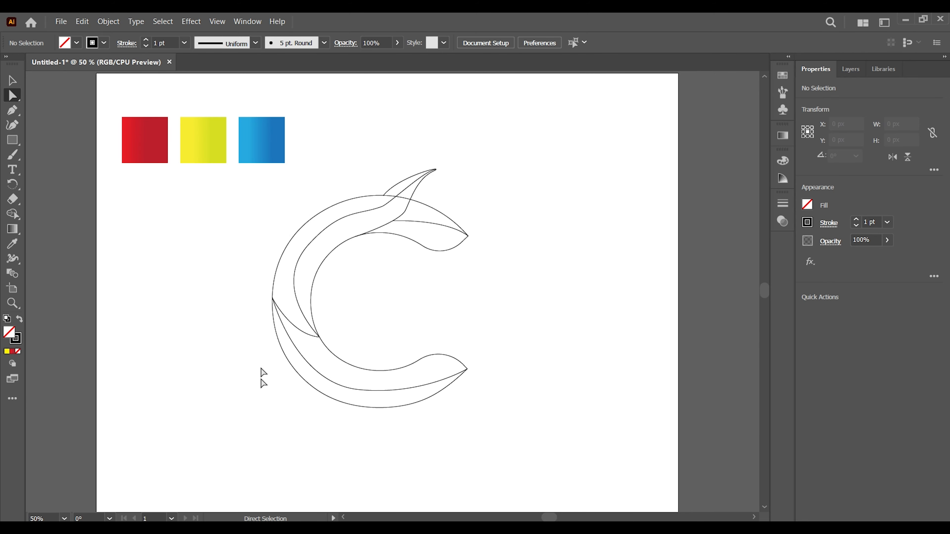
Select all the paths that make up the C logo
{"action": "left_click", "coordinate": [12, 80]}
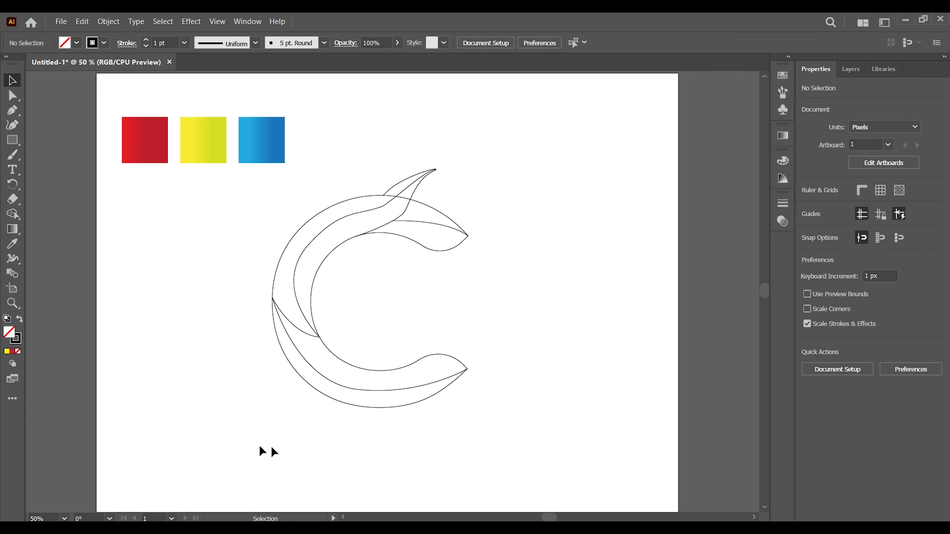
{"action": "left_click_drag", "start_coordinate": [258, 446], "coordinate": [563, 373]}
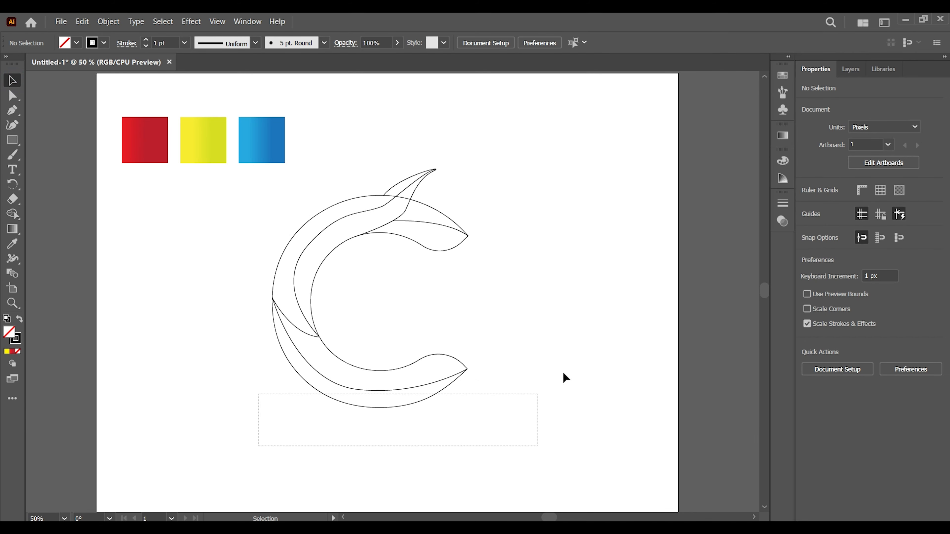